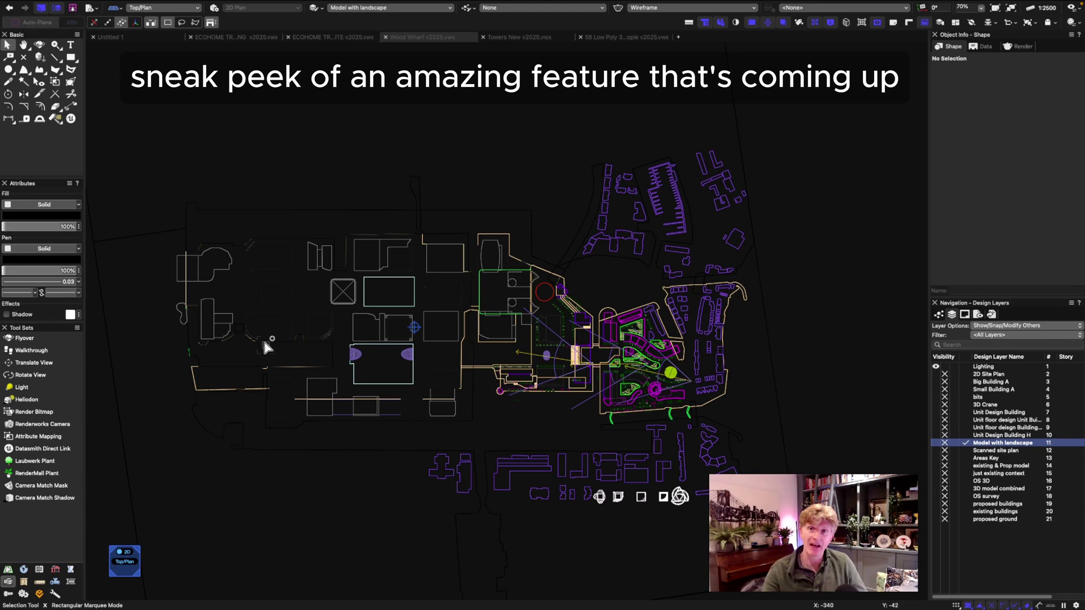
- Display the Wood Wharf plan as a shaded Right Isometric 3D model
{"action": "left_click", "coordinate": [757, 116]}
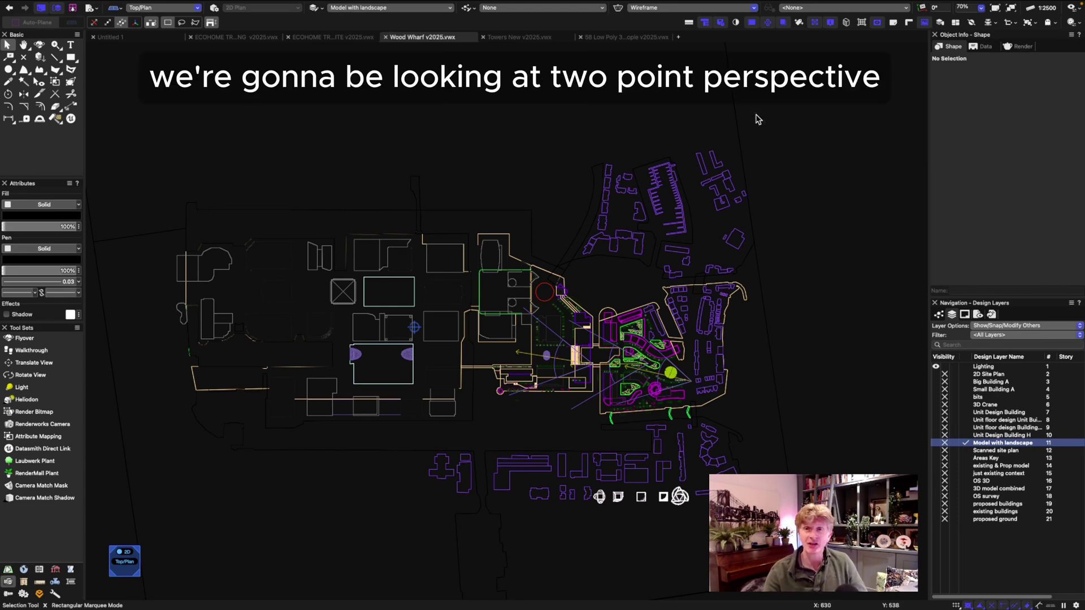
{"action": "key", "text": "3"}
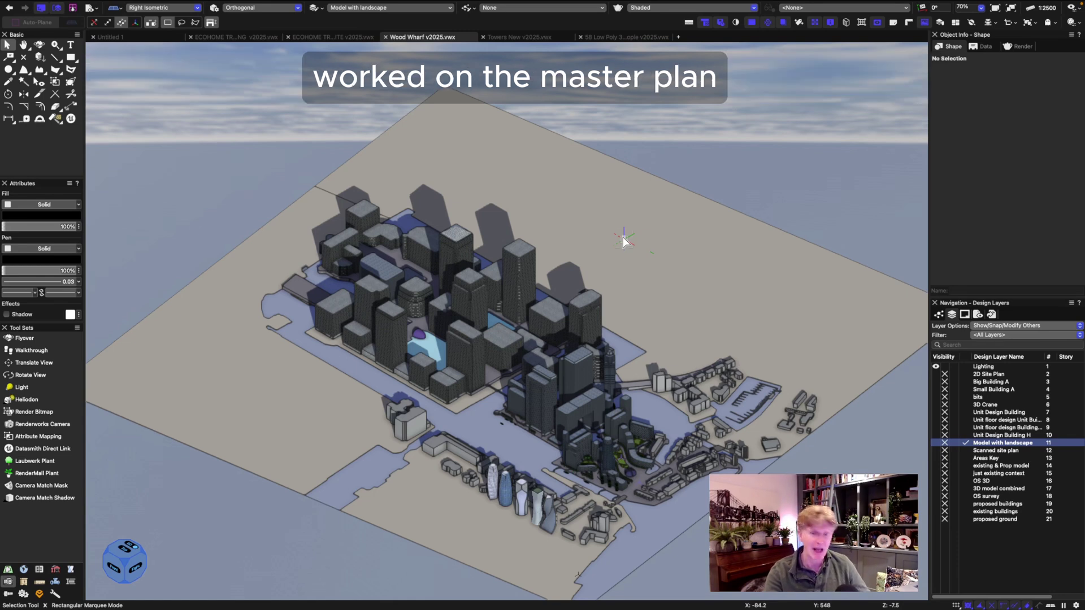
- Zoom into the centre of the master plan and orbit it to a custom angle around the plaza
{"action": "key", "text": "c"}
{"action": "left_click_drag", "start_coordinate": [567, 378], "coordinate": [694, 520]}
{"action": "key", "text": "shift+c"}
{"action": "left_click_drag", "start_coordinate": [557, 406], "coordinate": [487, 357]}
{"action": "scroll", "coordinate": [487, 356], "scroll_direction": "up", "scroll_amount": 2}
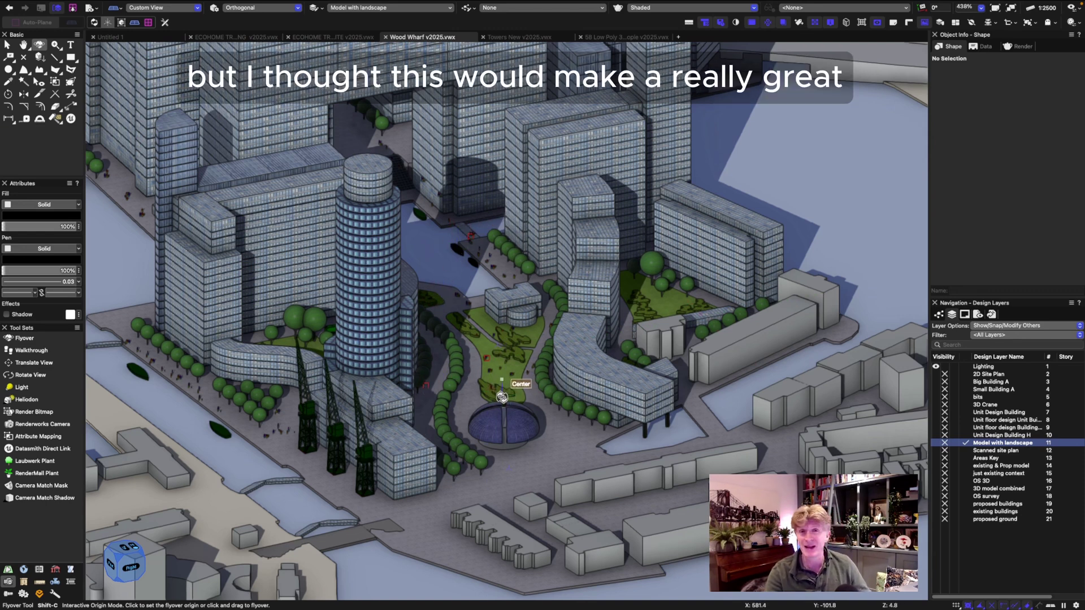
{"action": "left_click_drag", "start_coordinate": [502, 398], "coordinate": [460, 319]}
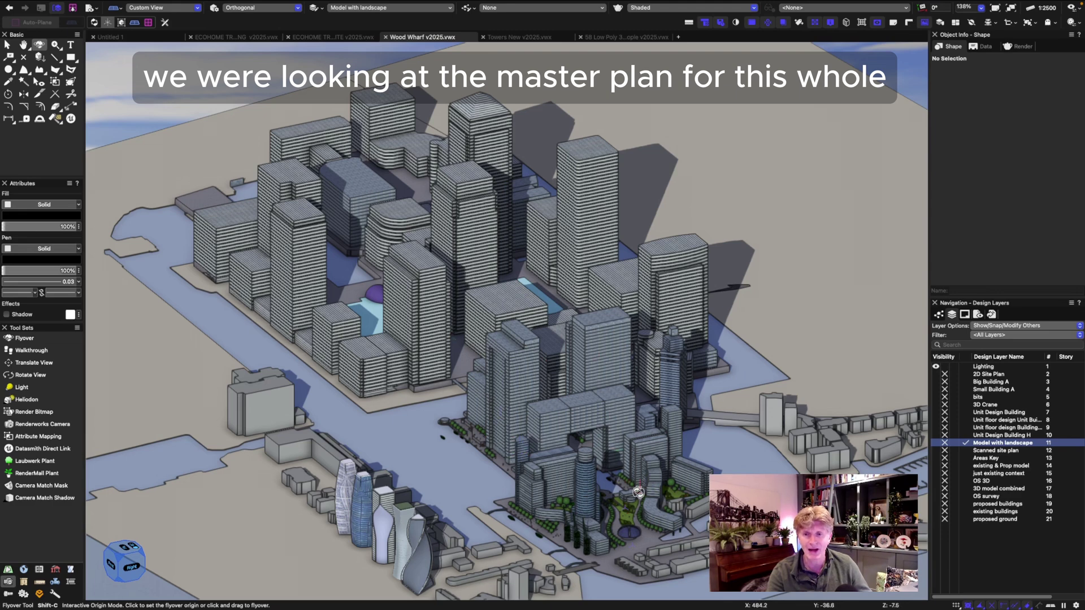
{"action": "scroll", "coordinate": [639, 492], "scroll_direction": "up", "scroll_amount": 5}
- Fly in low over the tower cluster and pan to bring the waterfront in
{"action": "left_click_drag", "start_coordinate": [644, 469], "coordinate": [443, 215]}
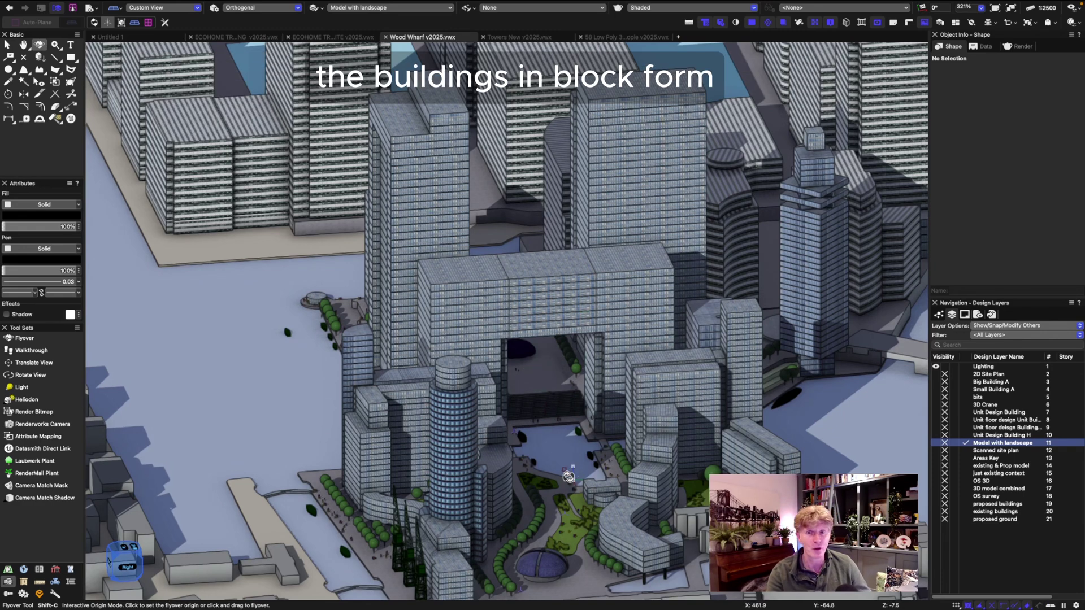
{"action": "left_click_drag", "start_coordinate": [566, 477], "coordinate": [503, 294]}
{"action": "key", "text": "h"}
{"action": "key", "text": "shift+c"}
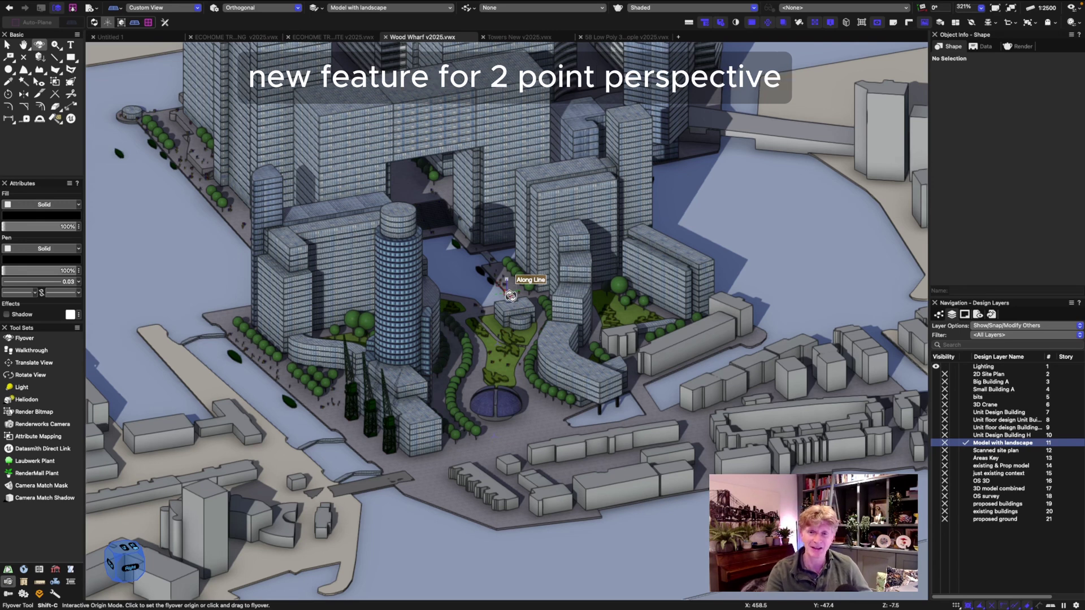
- Show Saved Views and restore A0 and A00, ending on the A1 ground-level view
{"action": "left_click", "coordinate": [978, 314]}
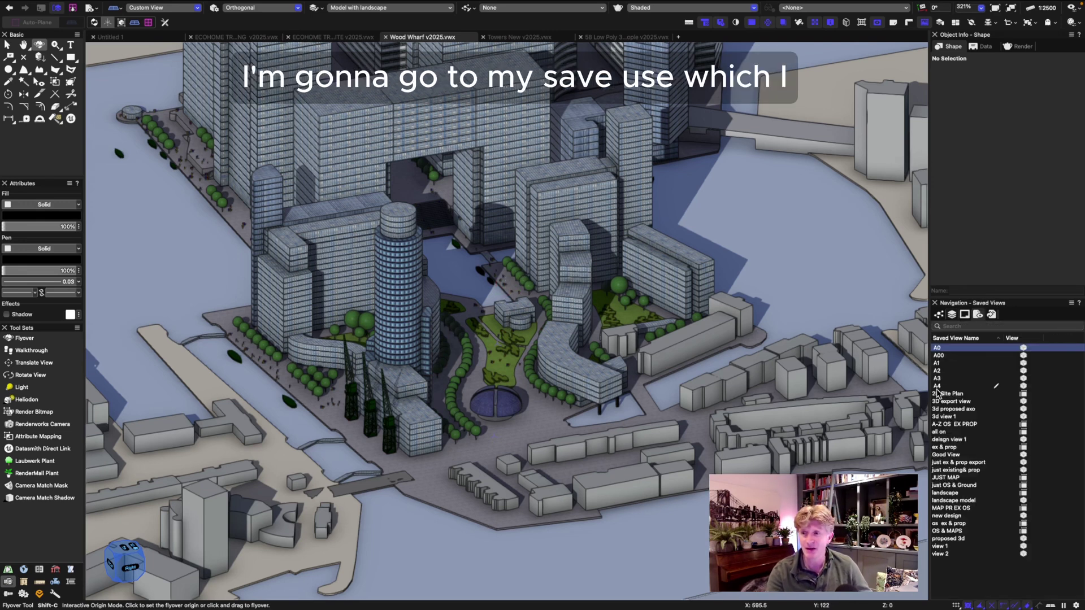
{"action": "double_click", "coordinate": [938, 349]}
{"action": "double_click", "coordinate": [939, 356]}
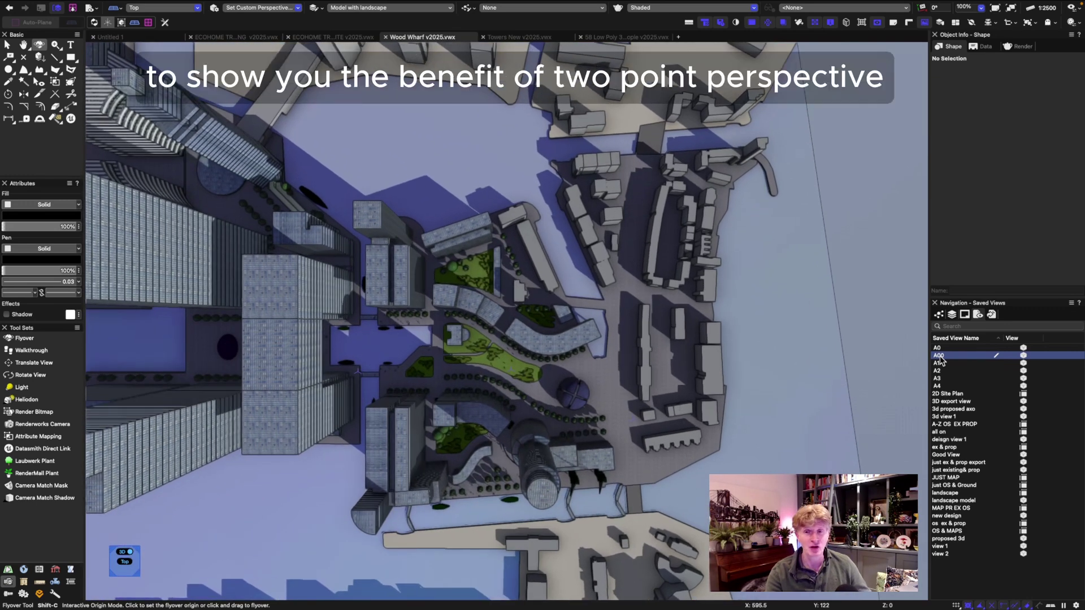
{"action": "left_click", "coordinate": [937, 364]}
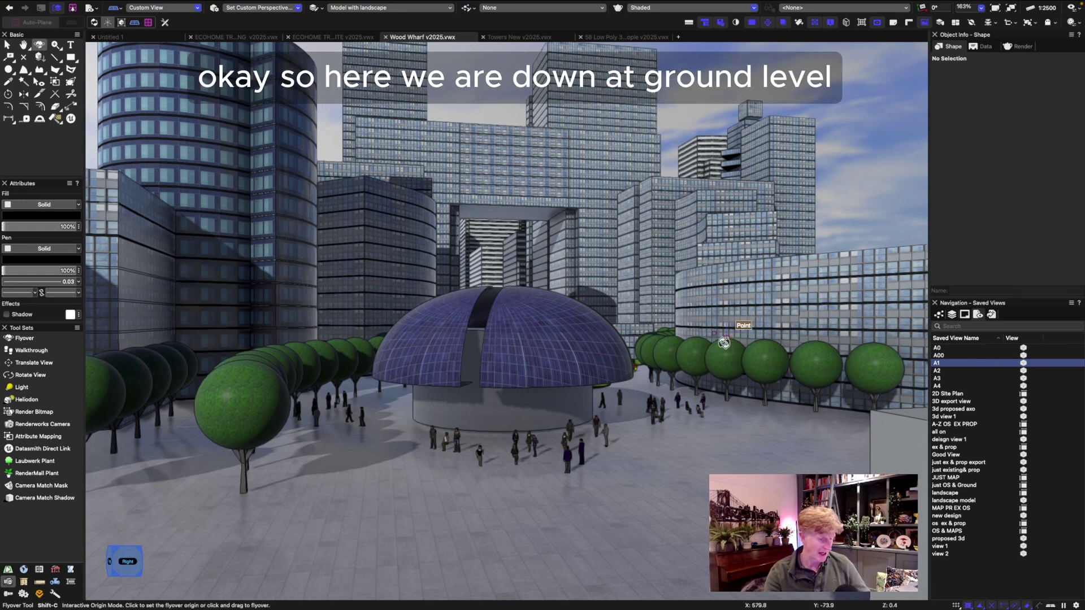
- Rotate the ground-level camera toward the park so the dome sits between the towers
{"action": "left_click_drag", "start_coordinate": [684, 329], "coordinate": [624, 384]}
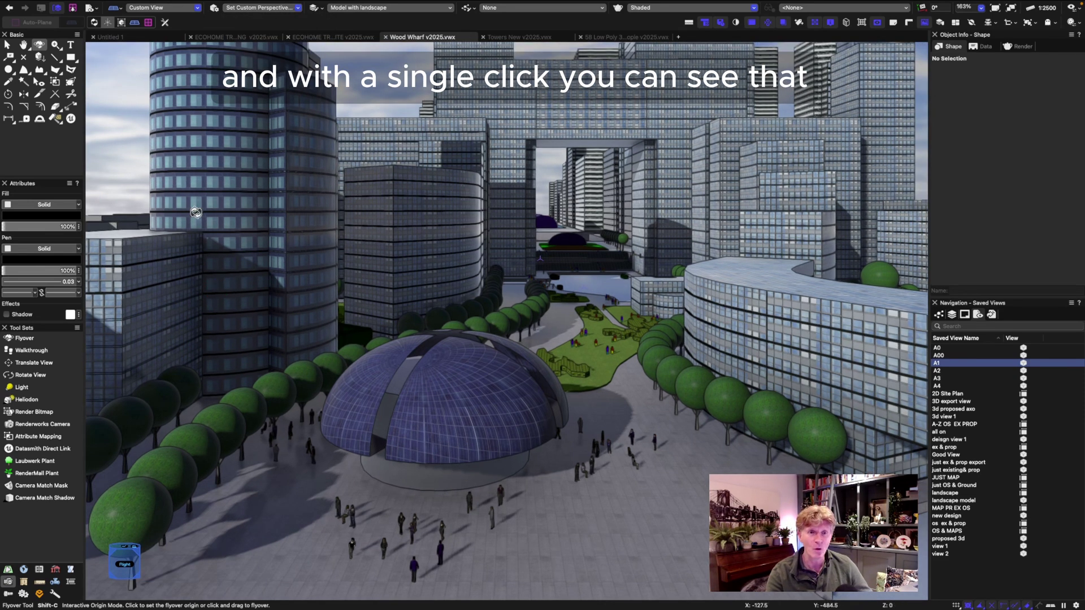
{"action": "left_click_drag", "start_coordinate": [543, 355], "coordinate": [567, 323]}
{"action": "key", "text": "shift+u"}
- Walk the camera into the plaza, then restore saved views A3 and A4
{"action": "left_click_drag", "start_coordinate": [626, 285], "coordinate": [588, 245]}
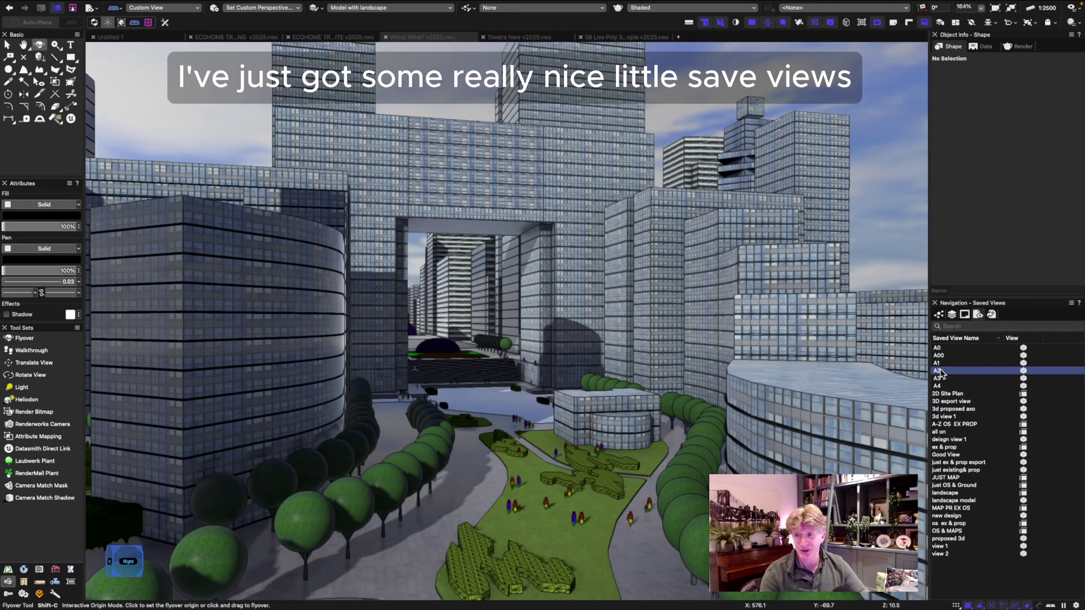
{"action": "double_click", "coordinate": [938, 378]}
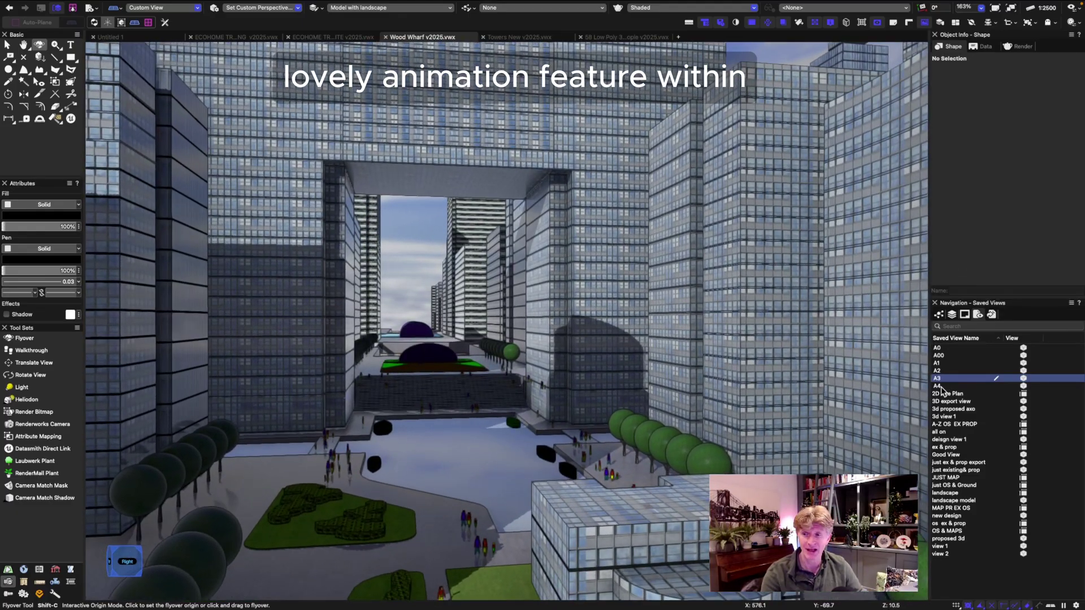
{"action": "double_click", "coordinate": [941, 386]}
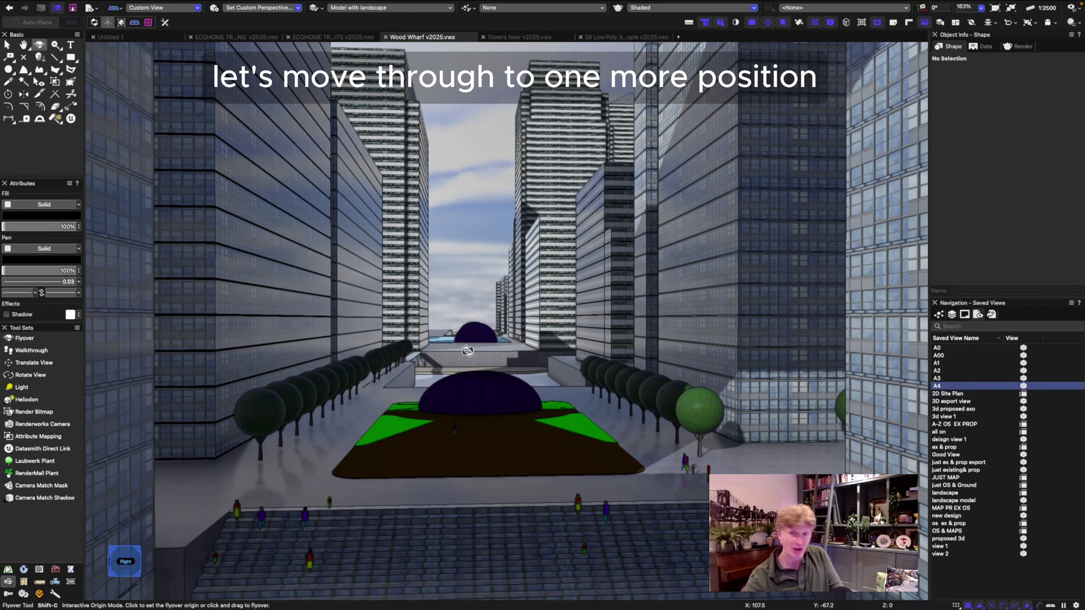
- Walk the camera forward along the avenue toward the dark dome
{"action": "key", "text": "shift+u"}
{"action": "left_click_drag", "start_coordinate": [487, 339], "coordinate": [499, 252]}
{"action": "left_click_drag", "start_coordinate": [534, 341], "coordinate": [520, 152]}
- Save the current walkthrough position as new saved view A5
{"action": "right_click", "coordinate": [943, 567]}
{"action": "left_click", "coordinate": [968, 516]}
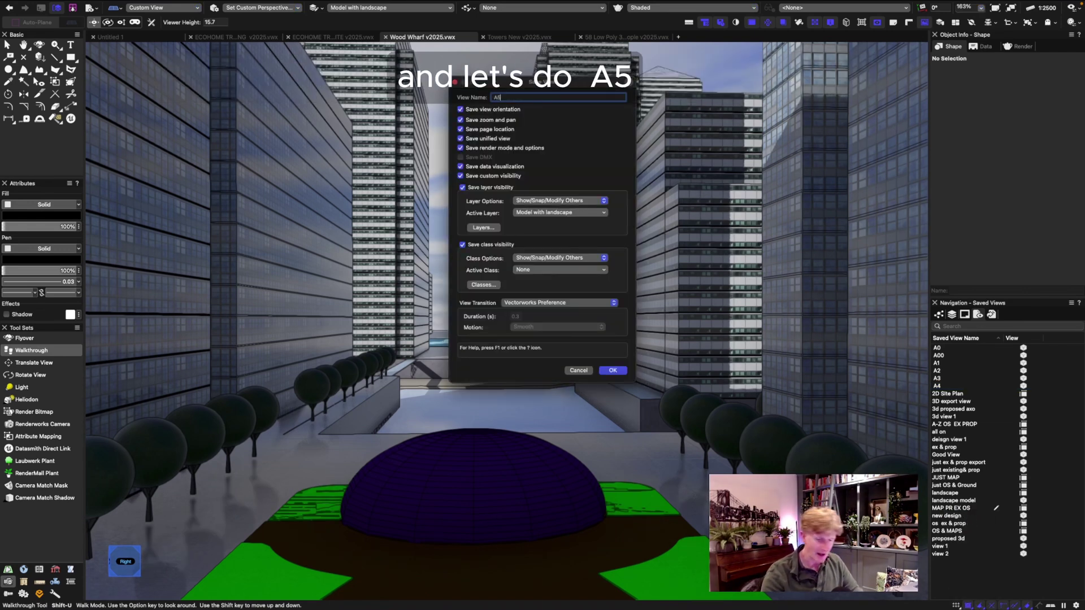
{"action": "key", "text": "Return"}
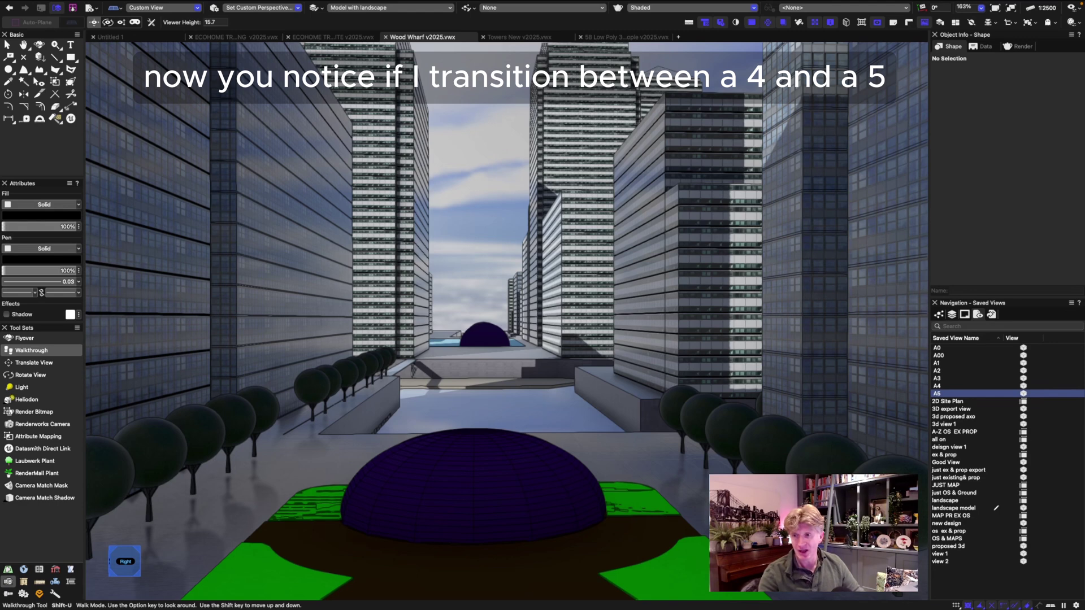
- Give saved views A4 and A5 a Custom view transition with a 5-second duration
{"action": "double_click", "coordinate": [938, 386]}
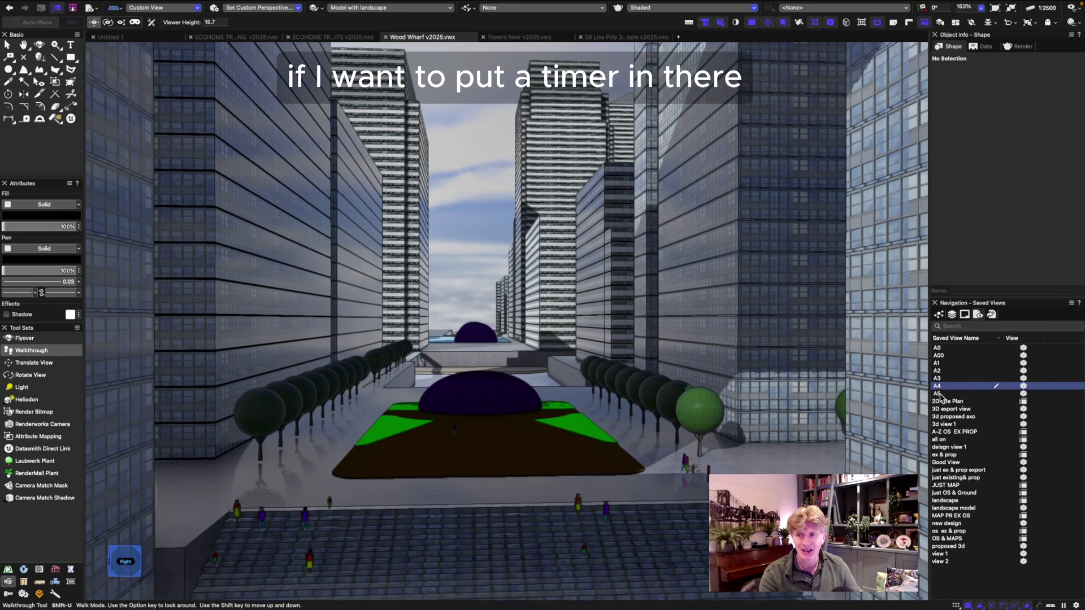
{"action": "left_click", "coordinate": [939, 394], "text": "shift"}
{"action": "right_click", "coordinate": [942, 394]}
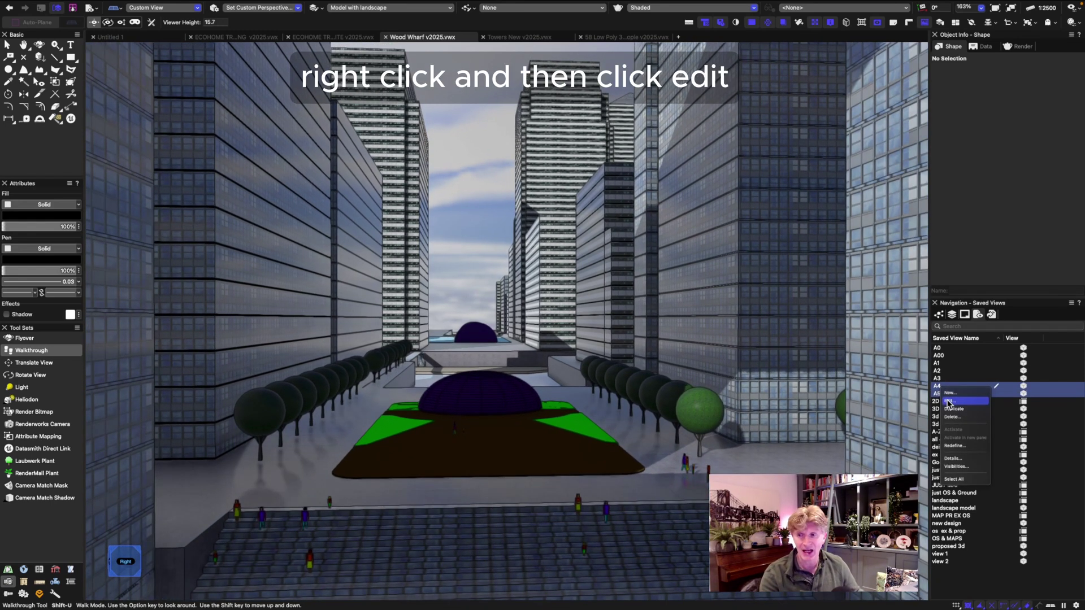
{"action": "left_click", "coordinate": [950, 400]}
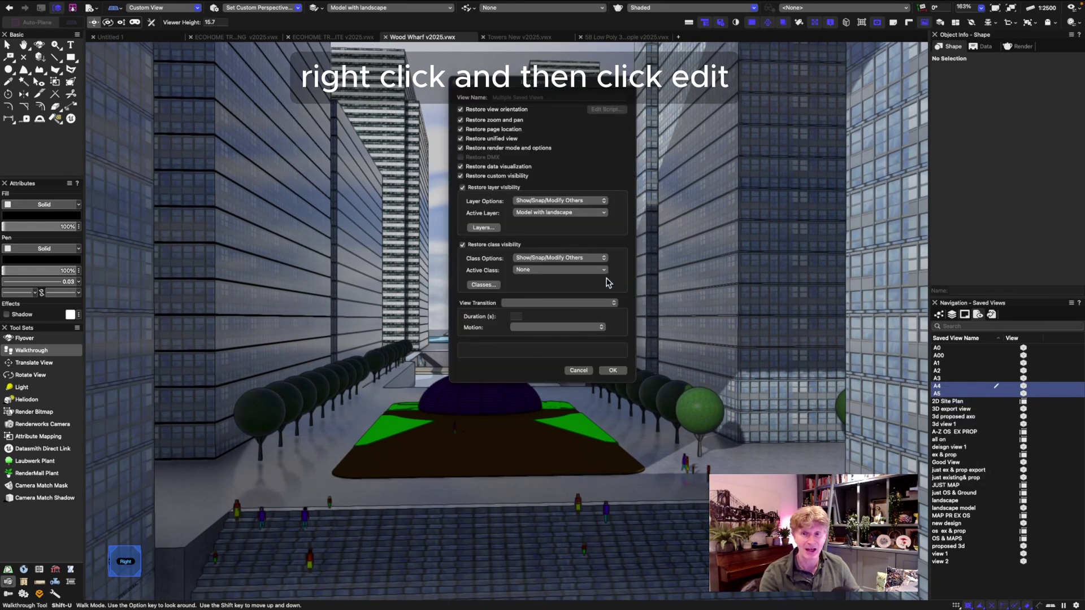
{"action": "left_click", "coordinate": [531, 303]}
{"action": "left_click", "coordinate": [531, 305]}
{"action": "left_click", "coordinate": [531, 303]}
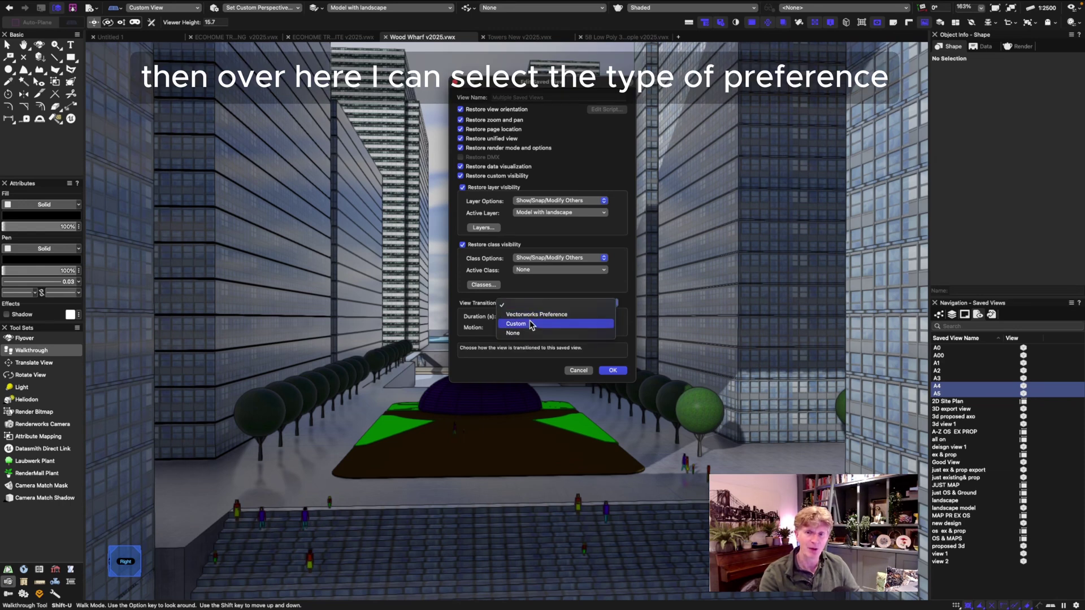
{"action": "left_click", "coordinate": [529, 322]}
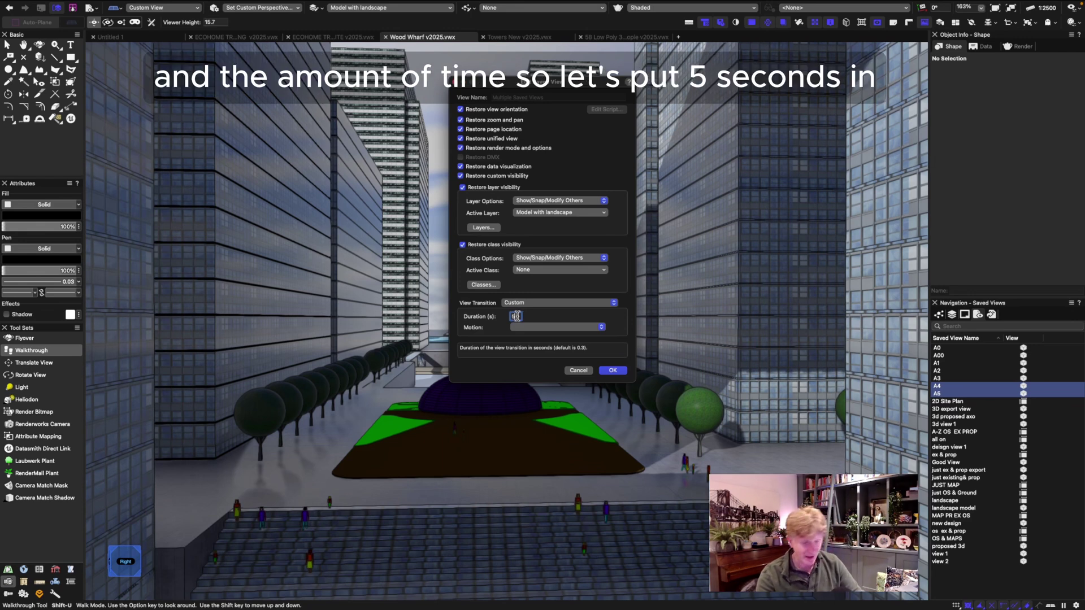
{"action": "key", "text": "Return"}
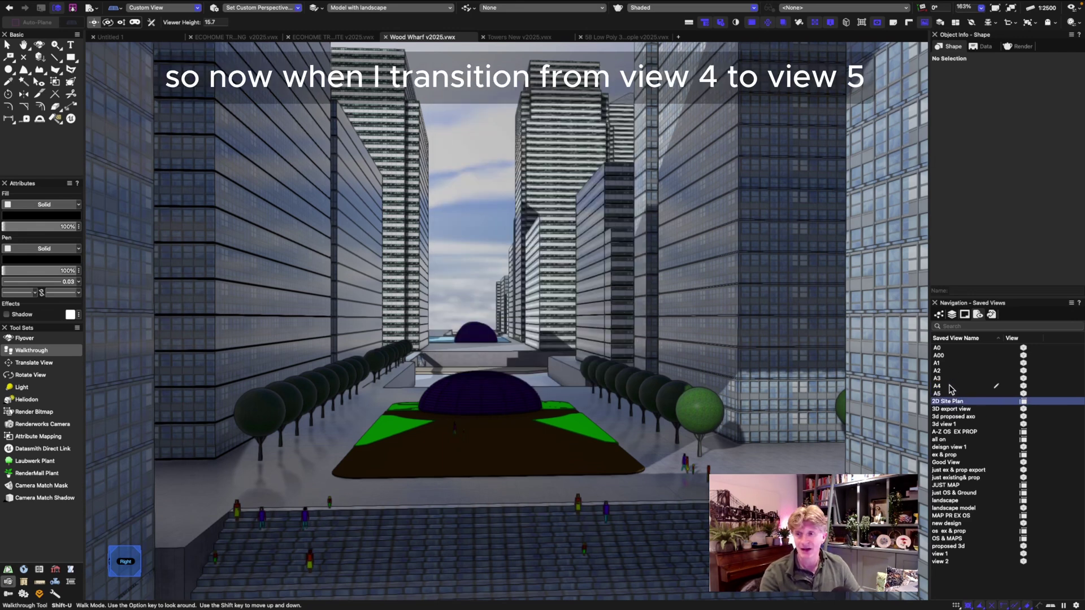
- Play the A4-to-A5 transition, then fly out to a high aerial view of the towers
{"action": "left_click", "coordinate": [950, 389]}
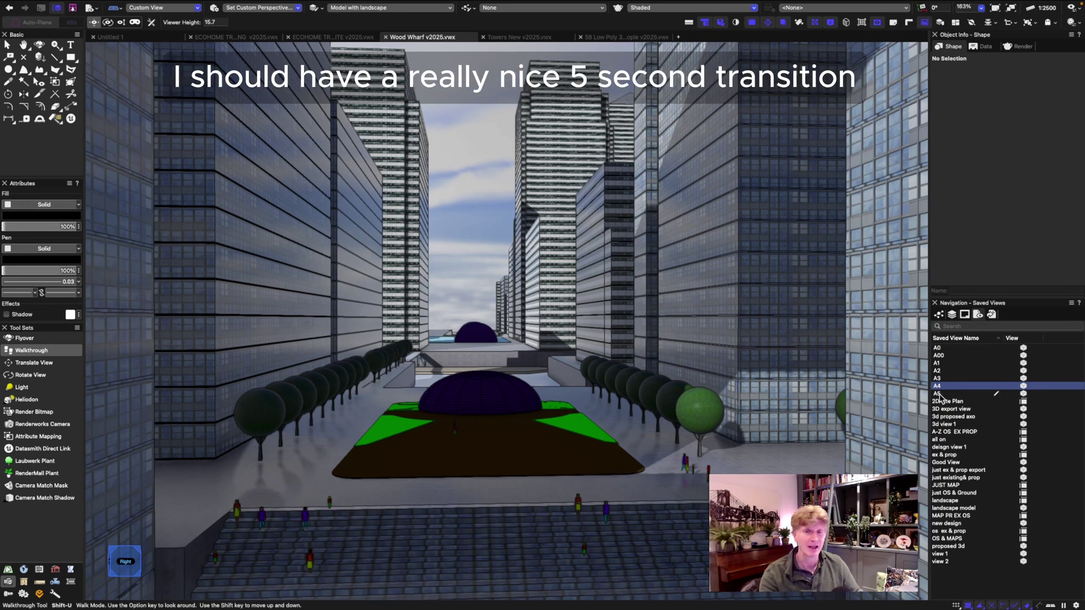
{"action": "left_click", "coordinate": [939, 394]}
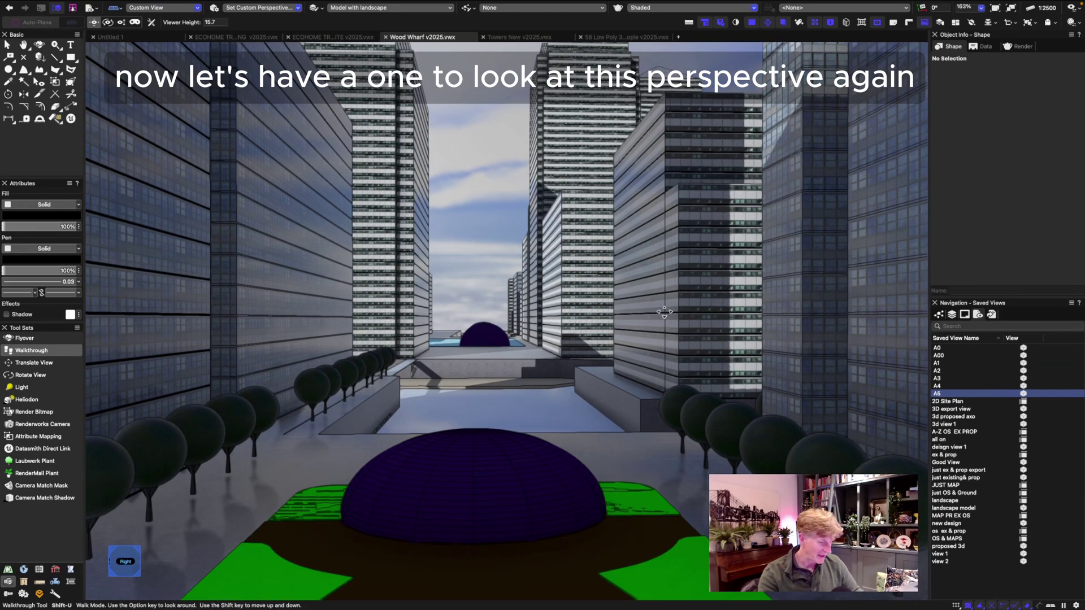
{"action": "key", "text": "shift+c"}
{"action": "left_click_drag", "start_coordinate": [634, 294], "coordinate": [561, 343]}
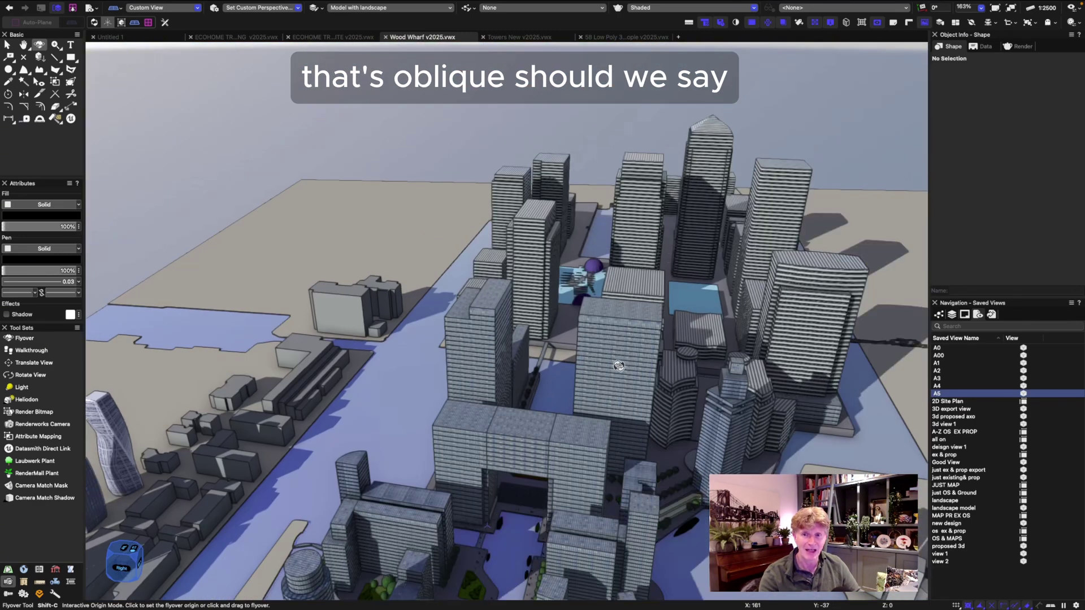
{"action": "left_click_drag", "start_coordinate": [619, 365], "coordinate": [534, 289]}
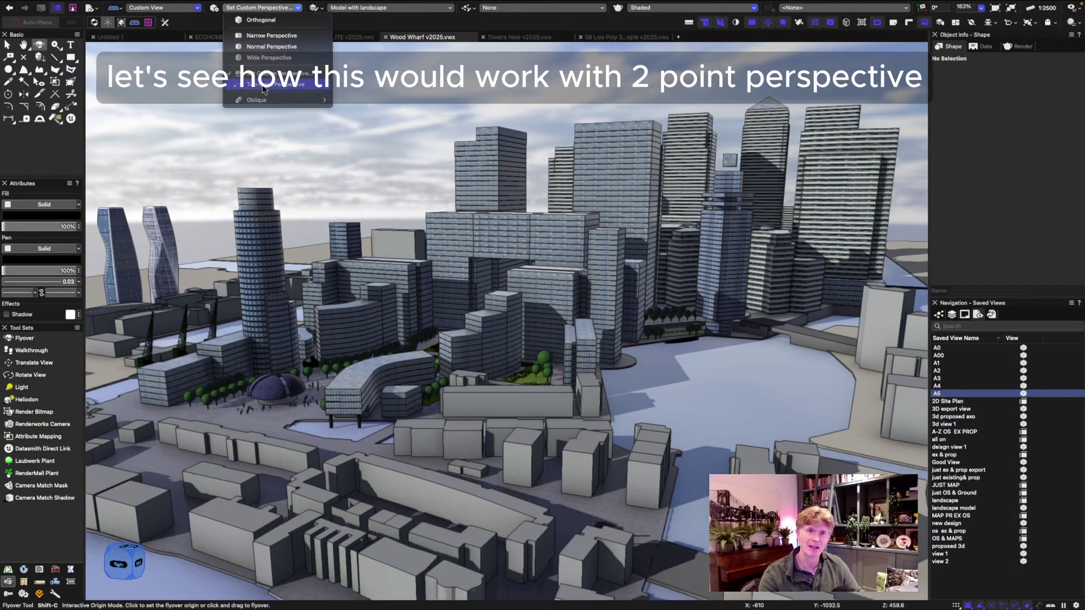
- Use Two Point Perspective and orbit to frame the gateway block and dome across the water
{"action": "left_click", "coordinate": [262, 86]}
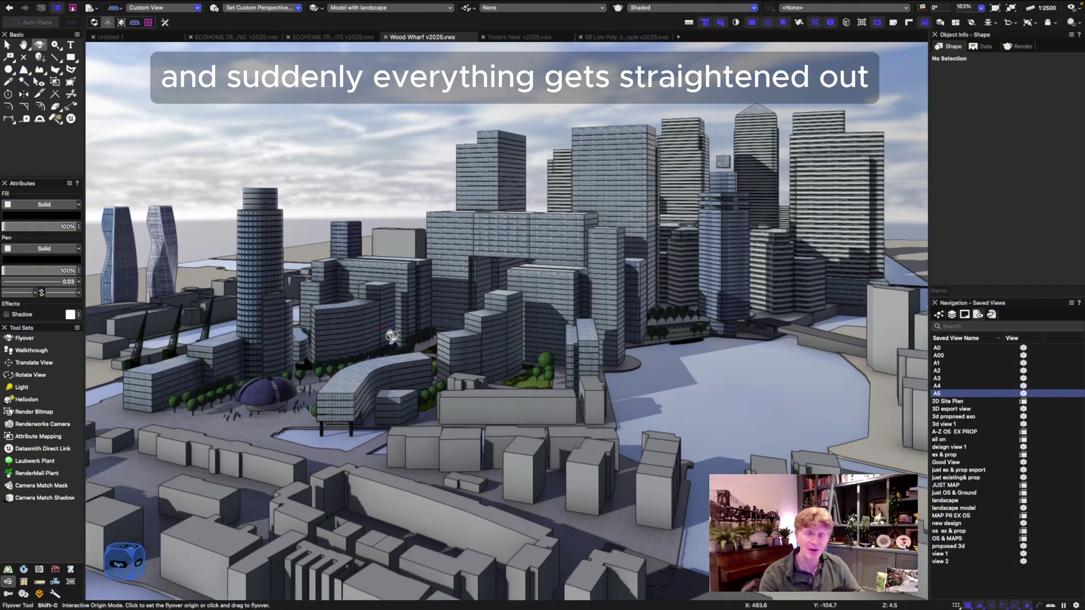
{"action": "left_click_drag", "start_coordinate": [391, 336], "coordinate": [632, 328]}
{"action": "key", "text": "h"}
{"action": "left_click_drag", "start_coordinate": [410, 272], "coordinate": [544, 289]}
{"action": "key", "text": "shift+c"}
{"action": "left_click_drag", "start_coordinate": [565, 323], "coordinate": [565, 324]}
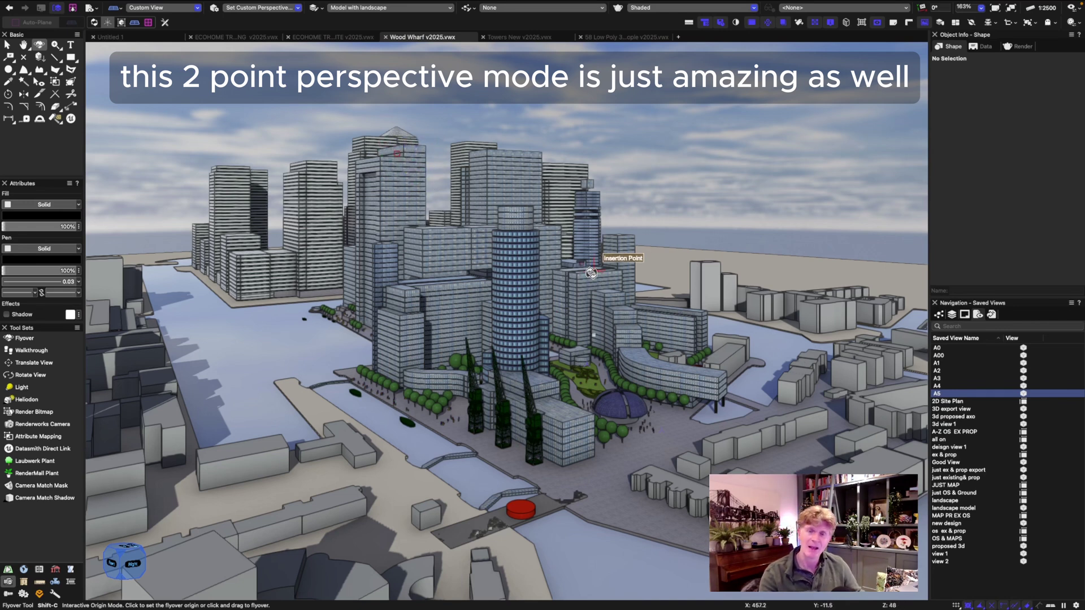
{"action": "mouse_move", "coordinate": [575, 330]}
{"action": "left_mouse_down"}
{"action": "mouse_move", "coordinate": [594, 314]}
{"action": "mouse_move", "coordinate": [345, 375]}
{"action": "left_mouse_up"}
{"action": "middle_click_drag", "start_coordinate": [645, 225], "coordinate": [546, 282]}
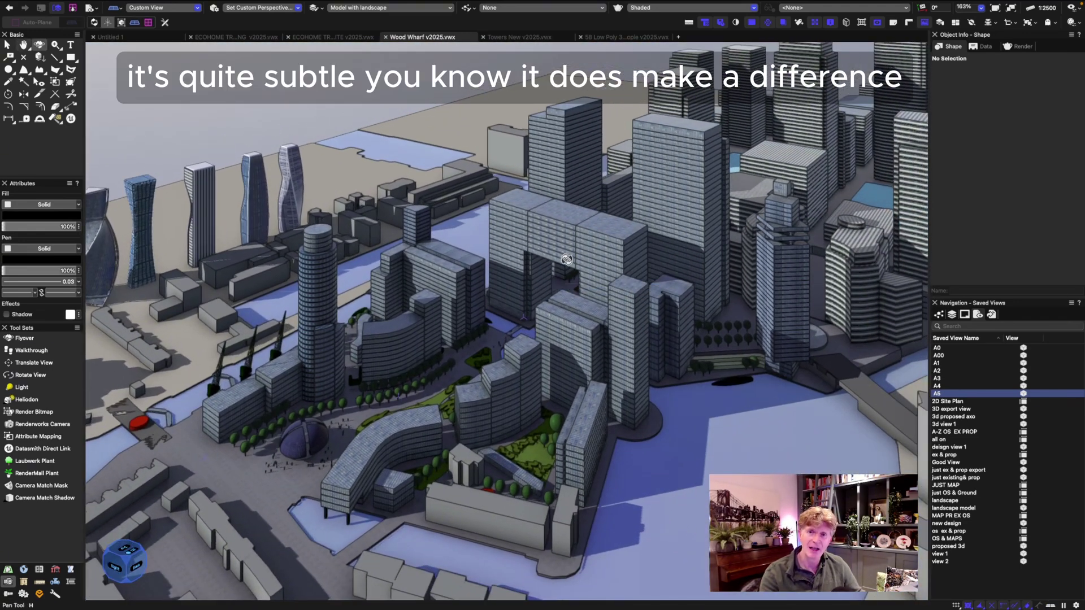
{"action": "left_click_drag", "start_coordinate": [566, 260], "coordinate": [411, 166]}
- Set the custom perspective distance to 10, giving a 67.09° field of view
{"action": "mouse_move", "coordinate": [168, 5]}
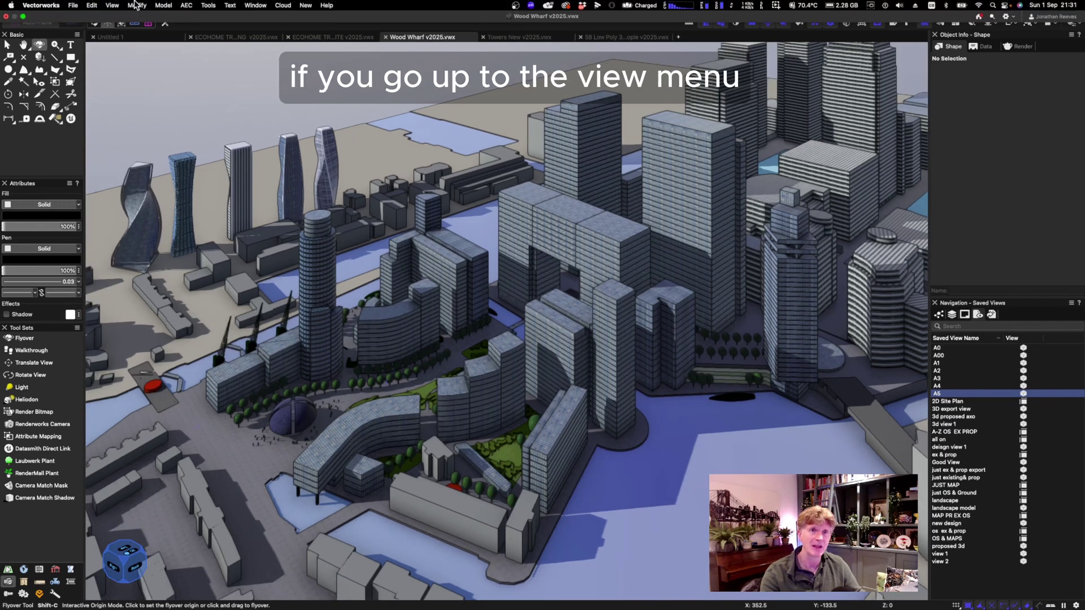
{"action": "left_click", "coordinate": [112, 5]}
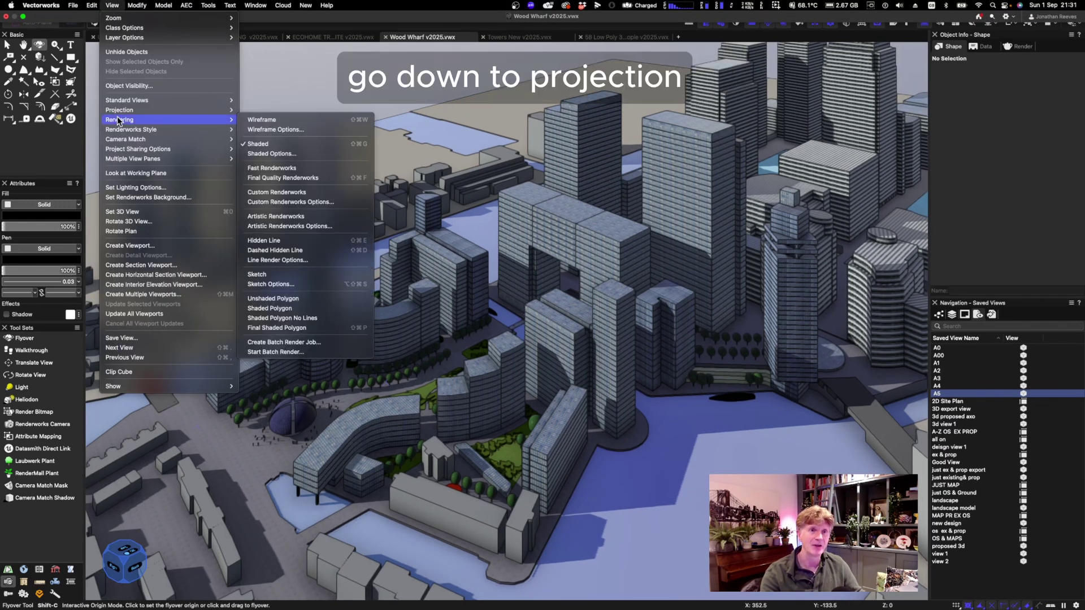
{"action": "mouse_move", "coordinate": [128, 115]}
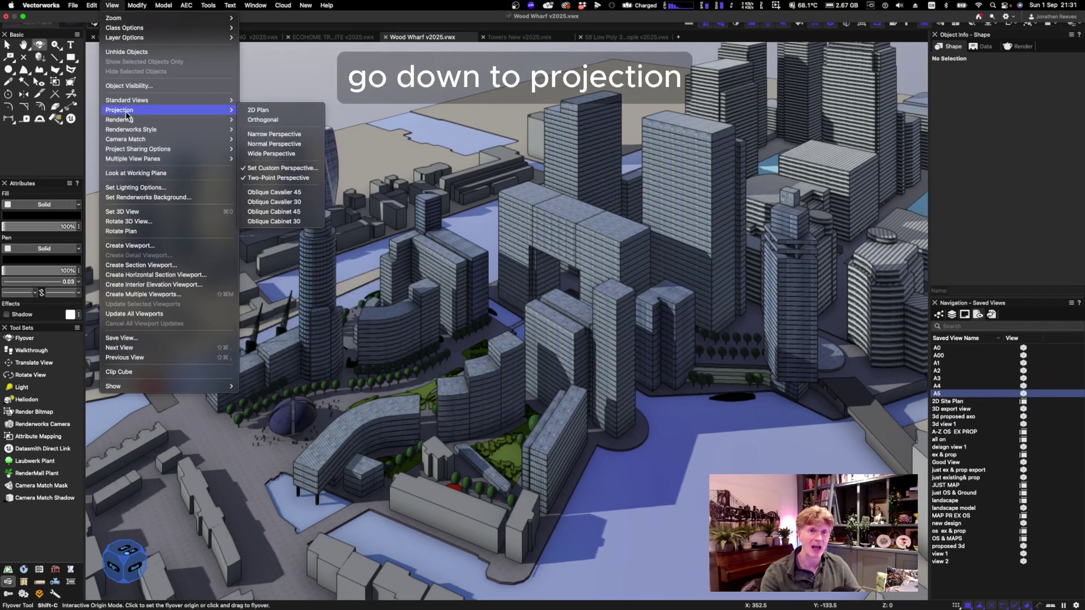
{"action": "left_click", "coordinate": [281, 168]}
{"action": "left_click_drag", "start_coordinate": [541, 134], "coordinate": [183, 455]}
{"action": "mouse_move", "coordinate": [190, 497]}
{"action": "left_mouse_down"}
{"action": "mouse_move", "coordinate": [155, 503]}
{"action": "mouse_move", "coordinate": [169, 502]}
{"action": "left_mouse_up"}
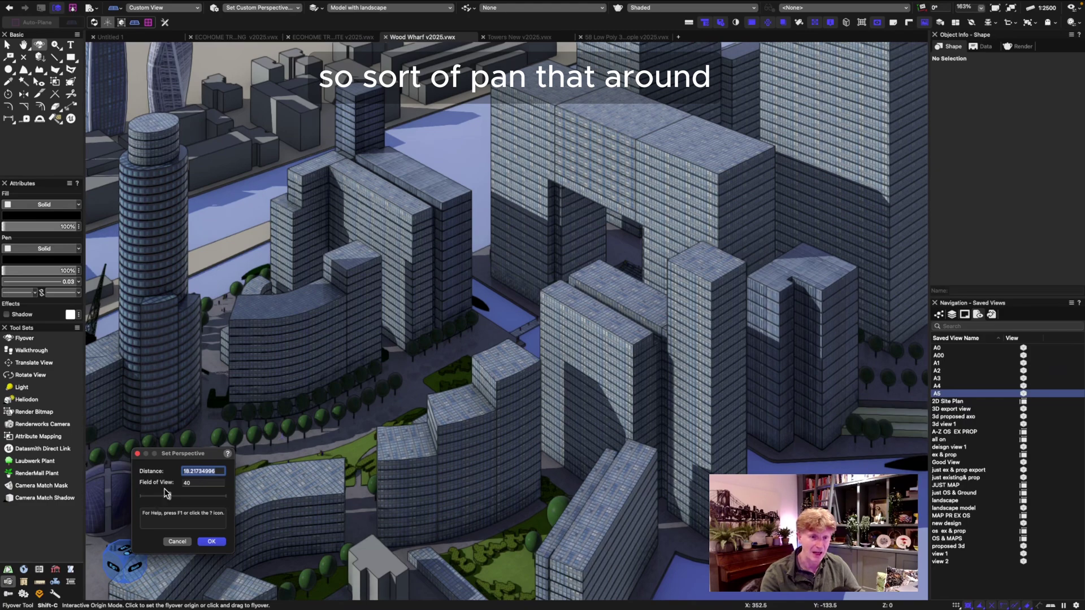
{"action": "left_click_drag", "start_coordinate": [170, 497], "coordinate": [197, 497]}
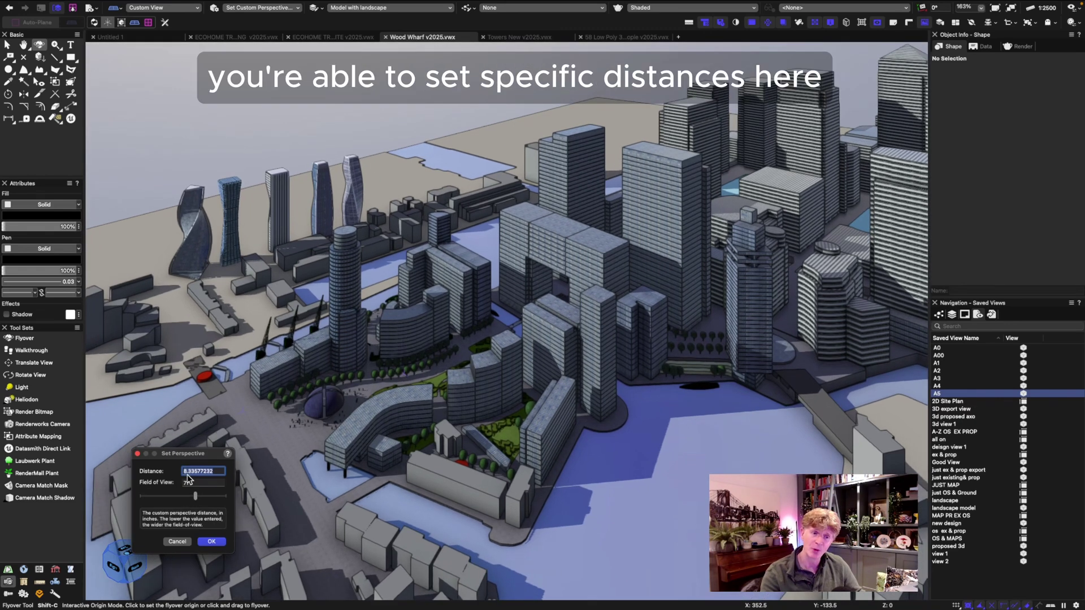
{"action": "type", "text": "10"}
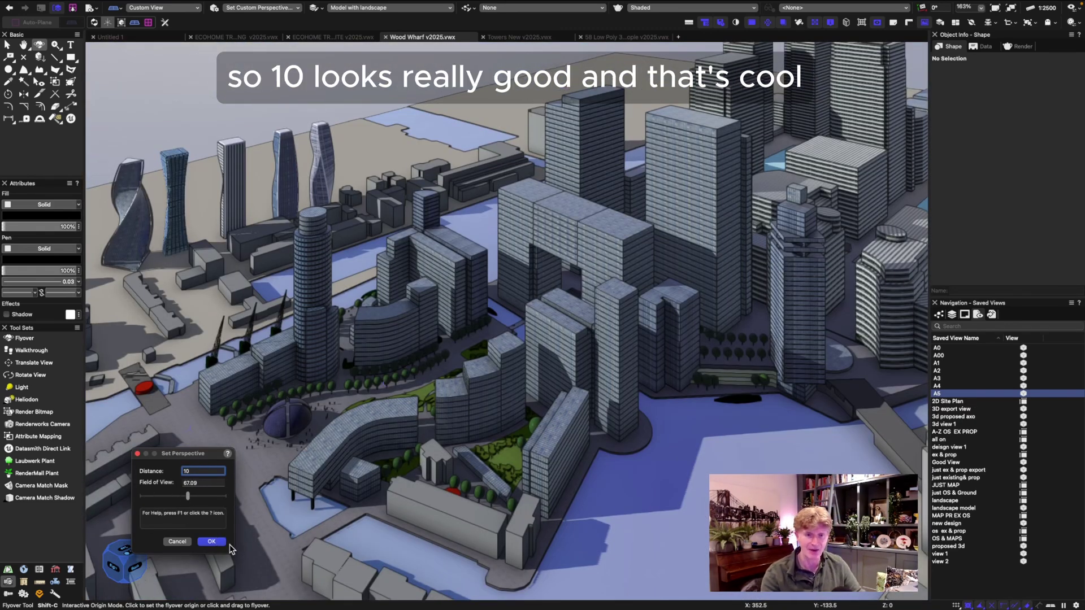
{"action": "left_click", "coordinate": [211, 543]}
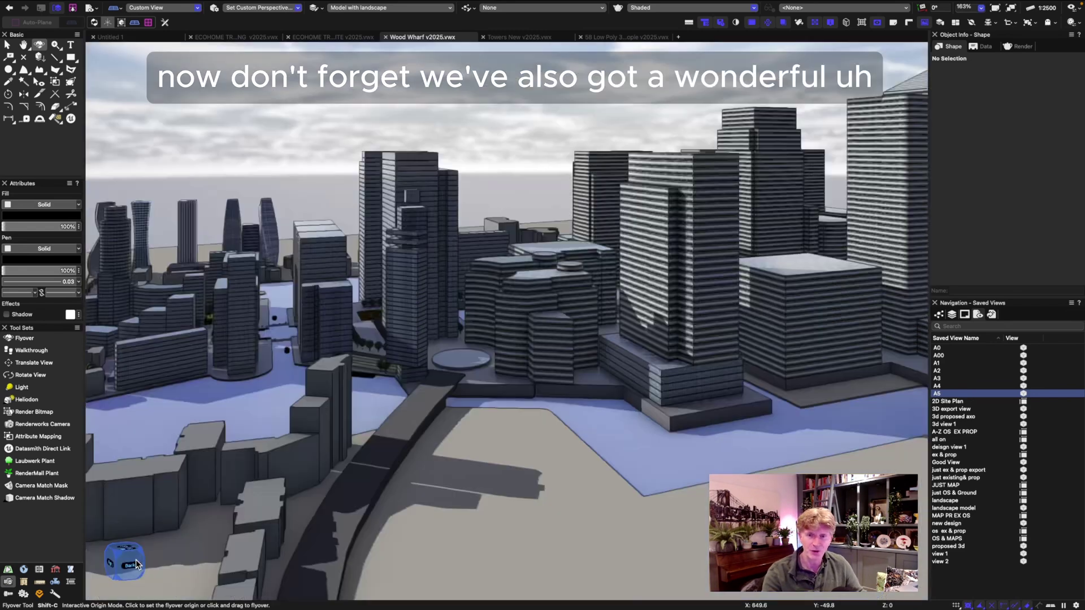
- Cycle through Back, Left Rear Isometric and Left views to Left Isometric, showing the projection choices
{"action": "left_click", "coordinate": [136, 563]}
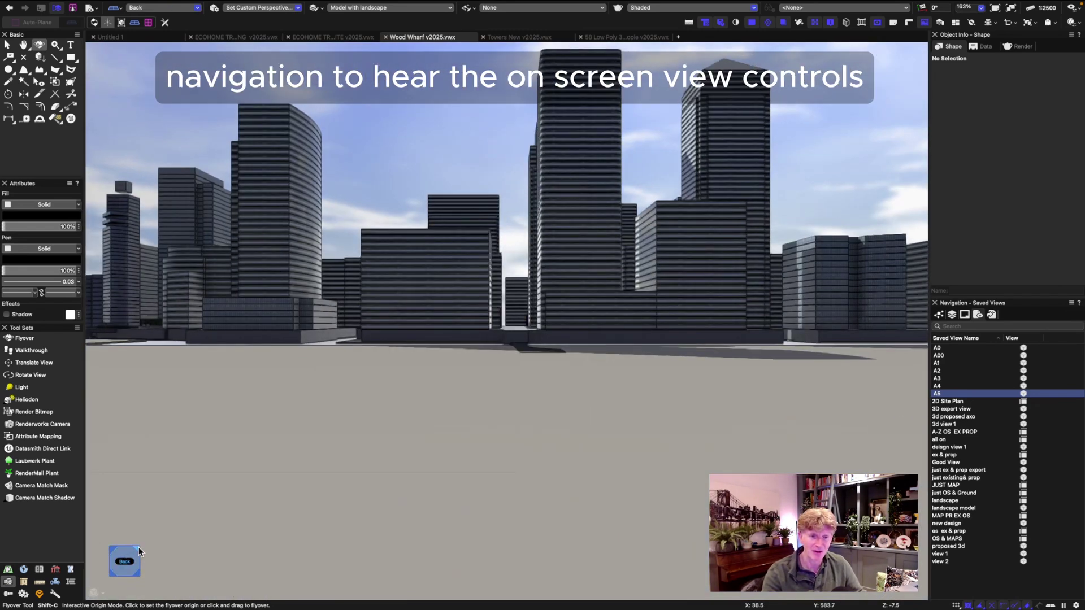
{"action": "left_click", "coordinate": [140, 554]}
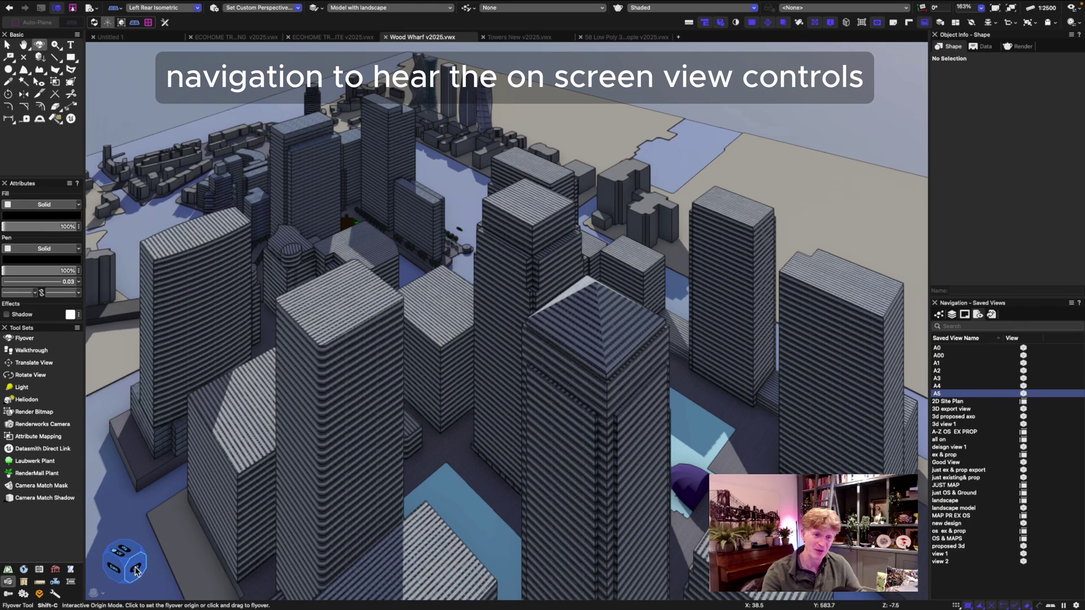
{"action": "left_click", "coordinate": [135, 570]}
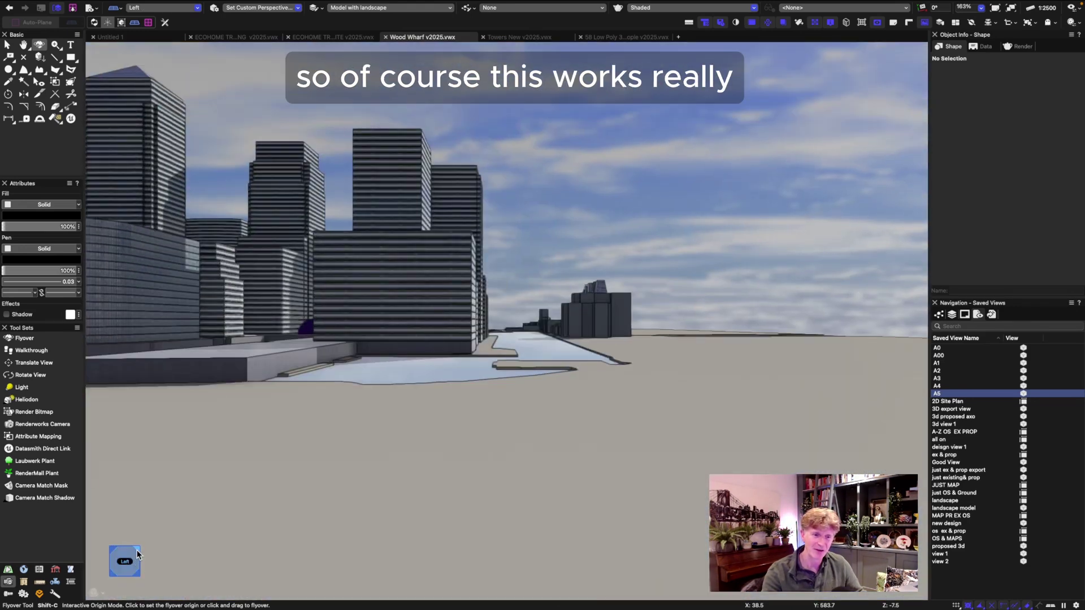
{"action": "left_click", "coordinate": [137, 553]}
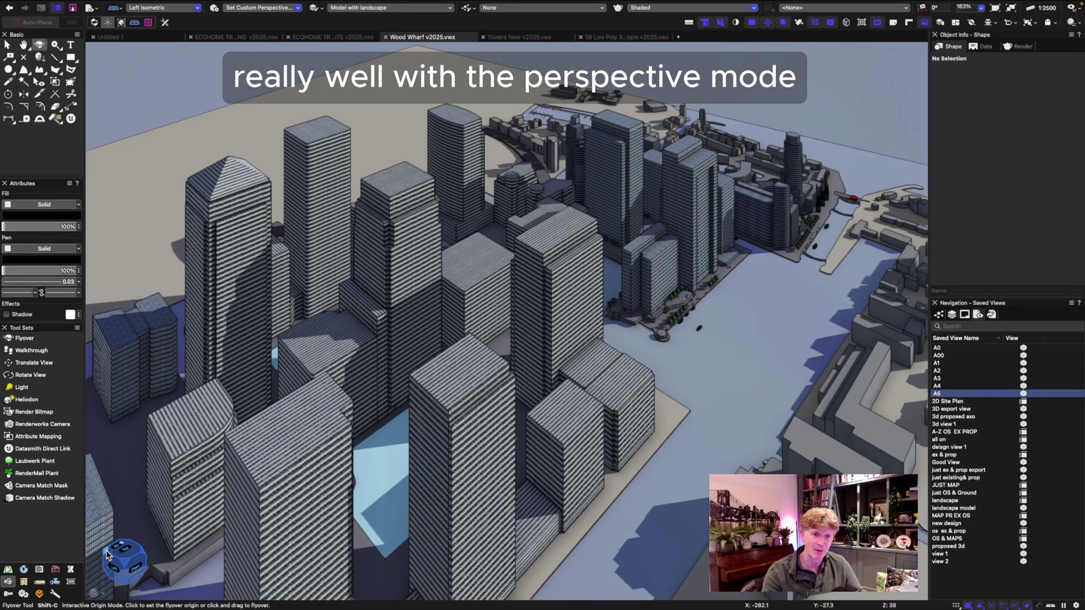
{"action": "left_click", "coordinate": [107, 554]}
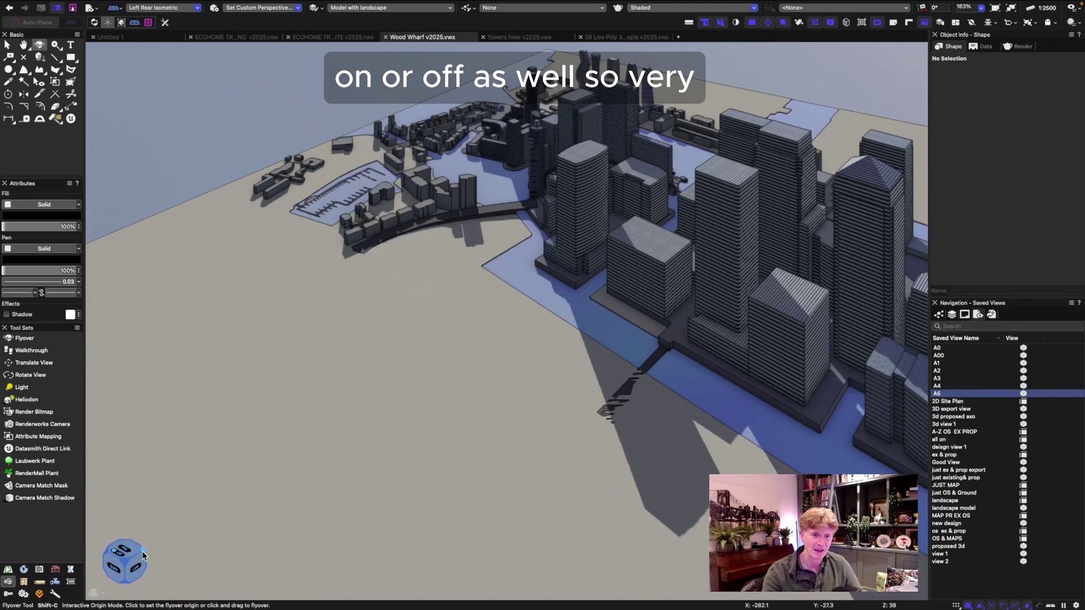
{"action": "left_click", "coordinate": [143, 551]}
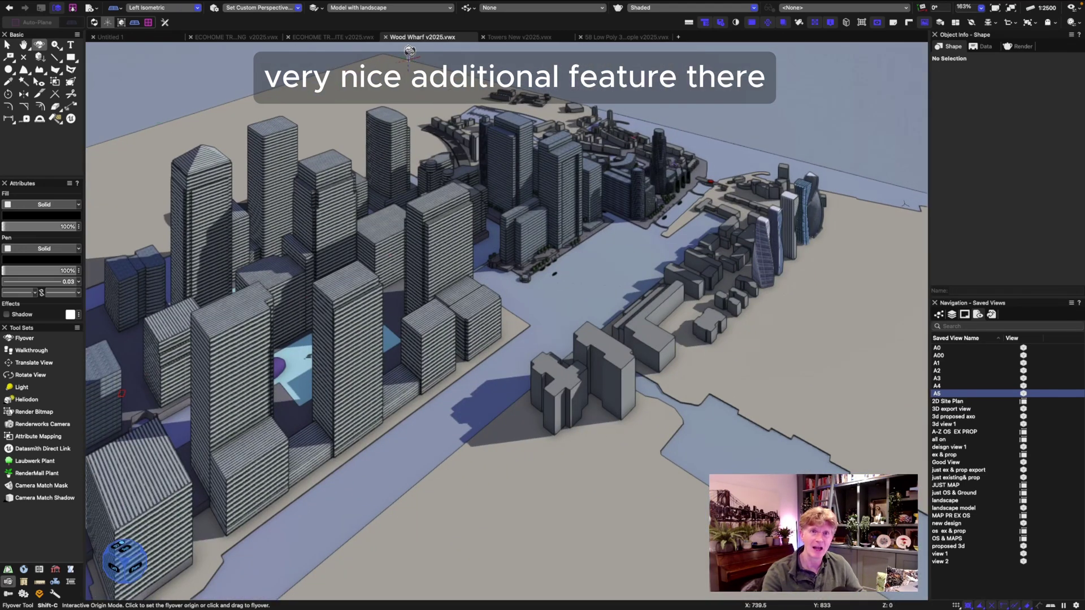
{"action": "left_click", "coordinate": [279, 8]}
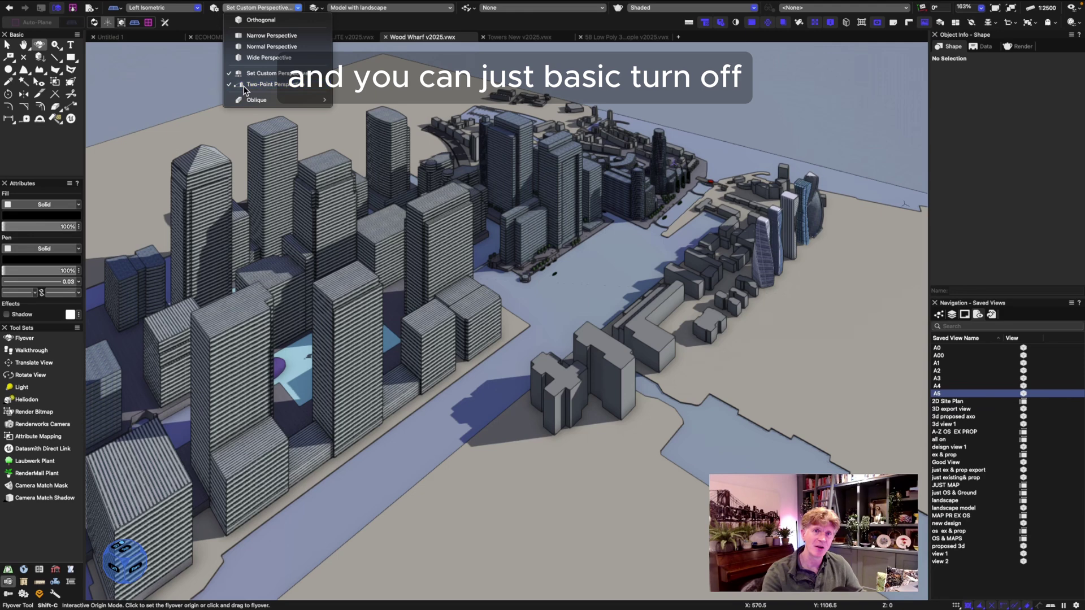
- Turn off two-point perspective and fly round to a wide aerial view of the whole site
{"action": "left_click", "coordinate": [243, 84]}
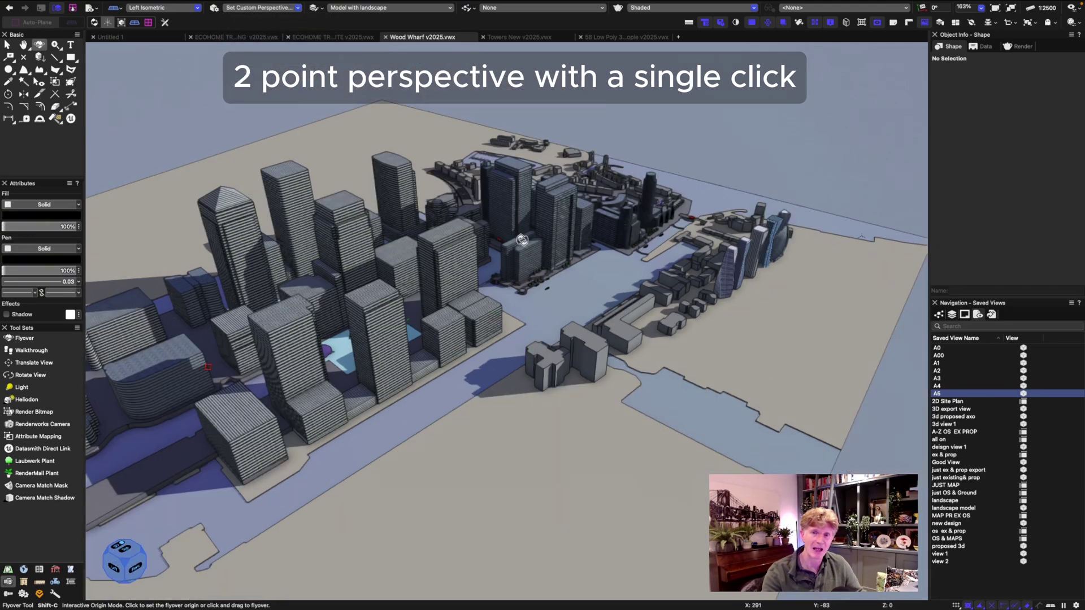
{"action": "left_click_drag", "start_coordinate": [537, 310], "coordinate": [179, 240]}
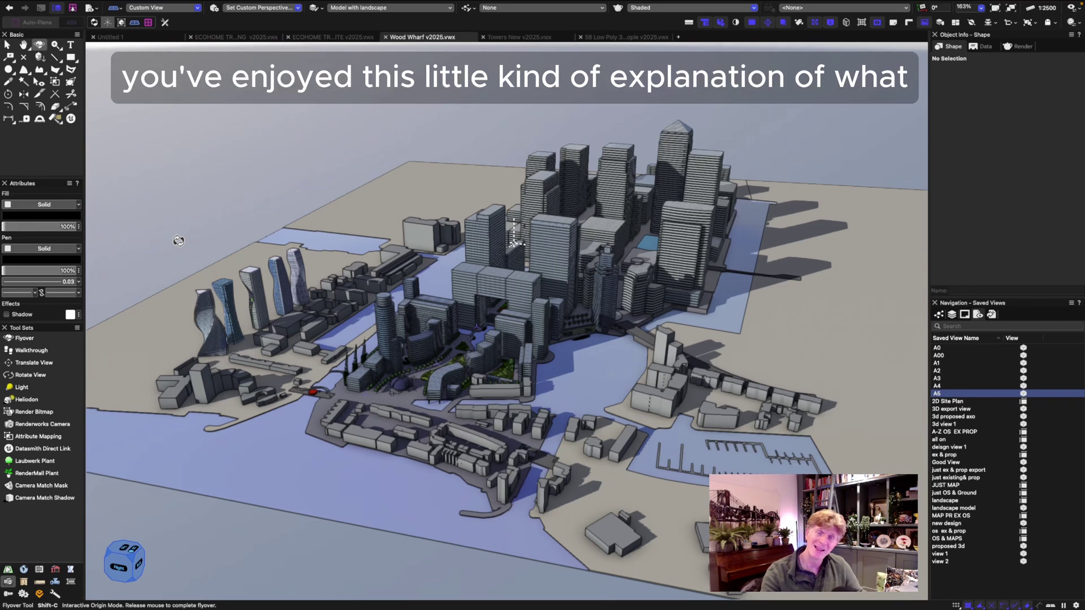
{"action": "key", "text": "c"}
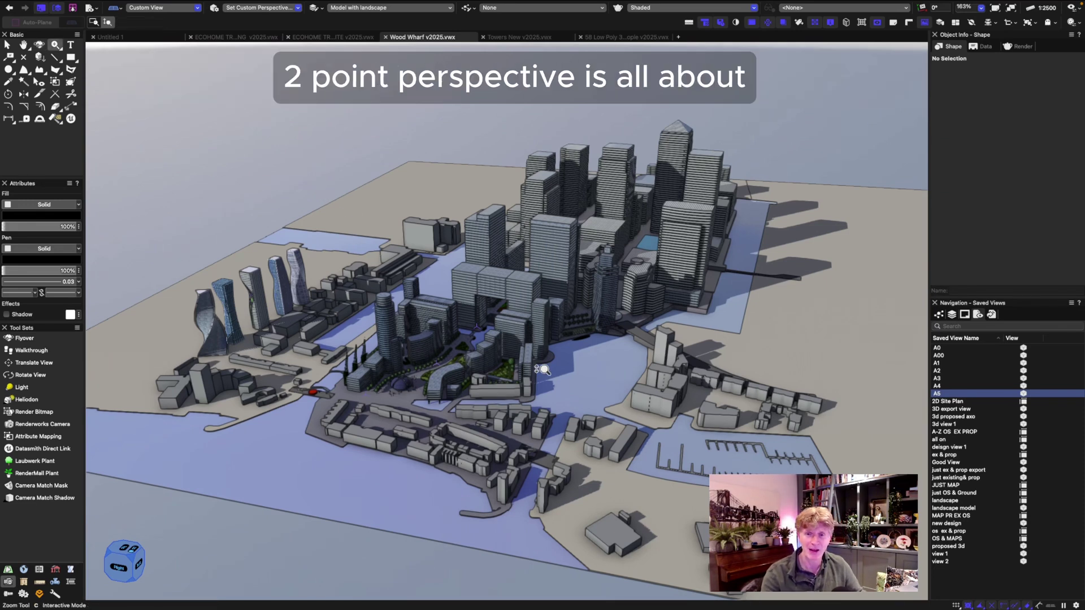
{"action": "key", "text": "shift+c"}
{"action": "left_click_drag", "start_coordinate": [632, 337], "coordinate": [574, 342]}
- Return to the Selection tool and bring up the View menu
{"action": "key", "text": "x"}
{"action": "mouse_move", "coordinate": [155, 4]}
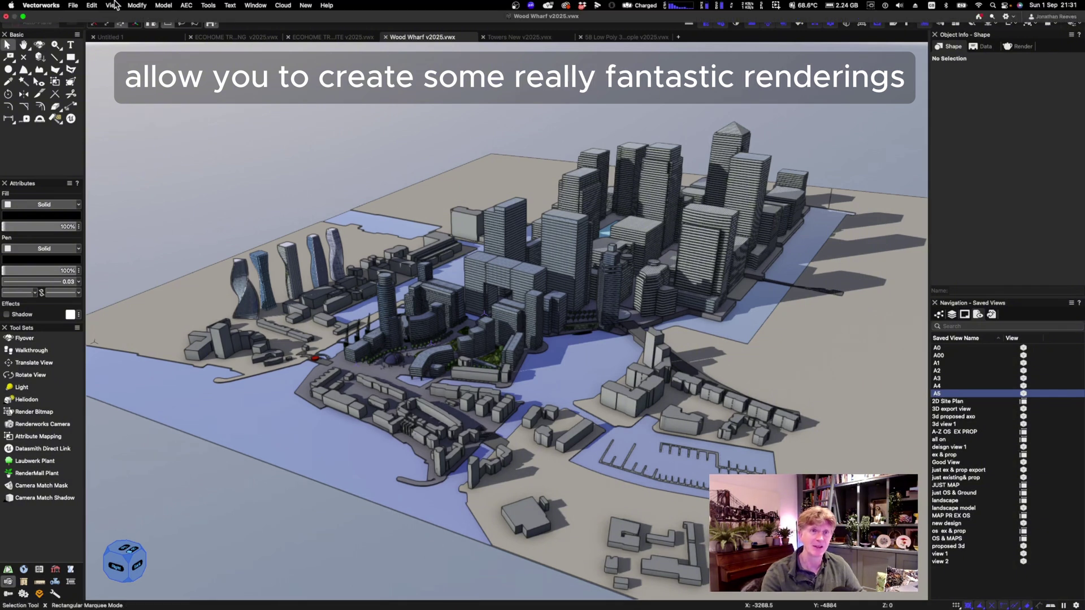
{"action": "left_click", "coordinate": [112, 5]}
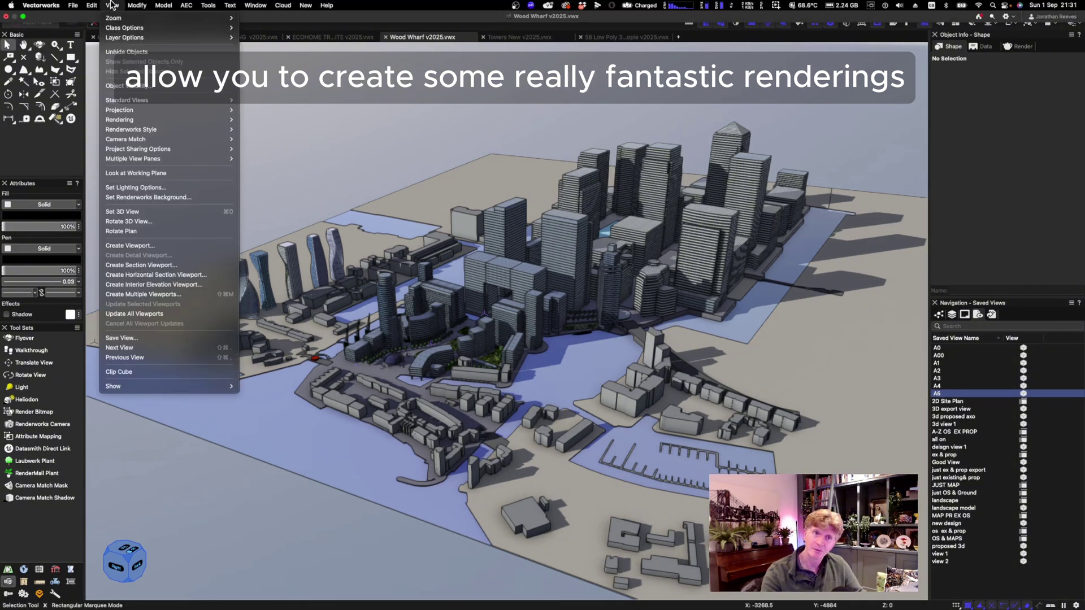
- Re-enable Two-Point Perspective so the towers' vertical edges stand straight in the aerial view
{"action": "left_click", "coordinate": [145, 5]}
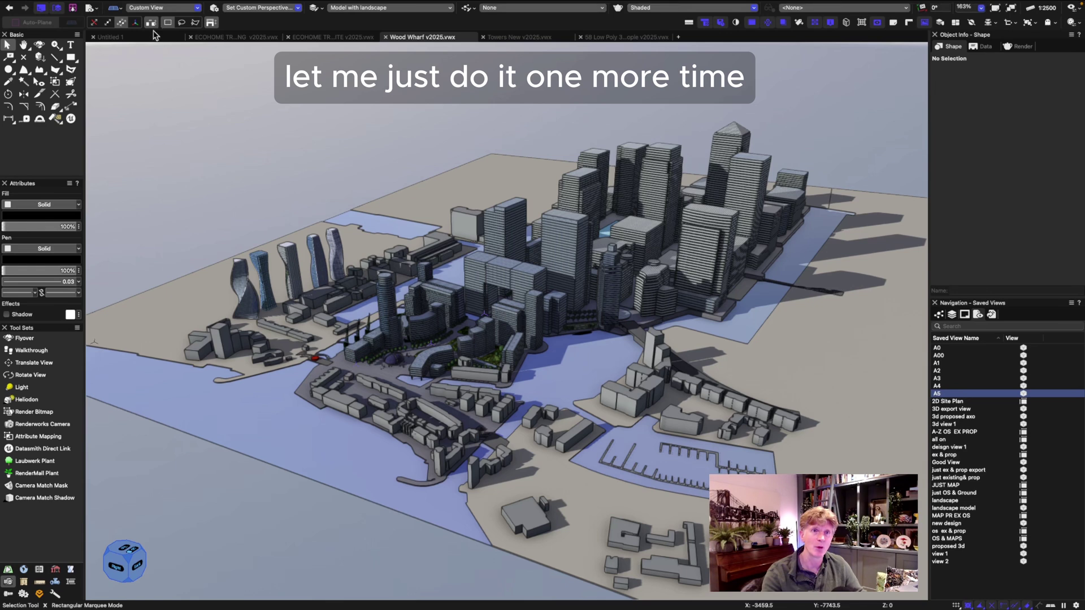
{"action": "left_click", "coordinate": [164, 8]}
{"action": "left_click", "coordinate": [260, 8]}
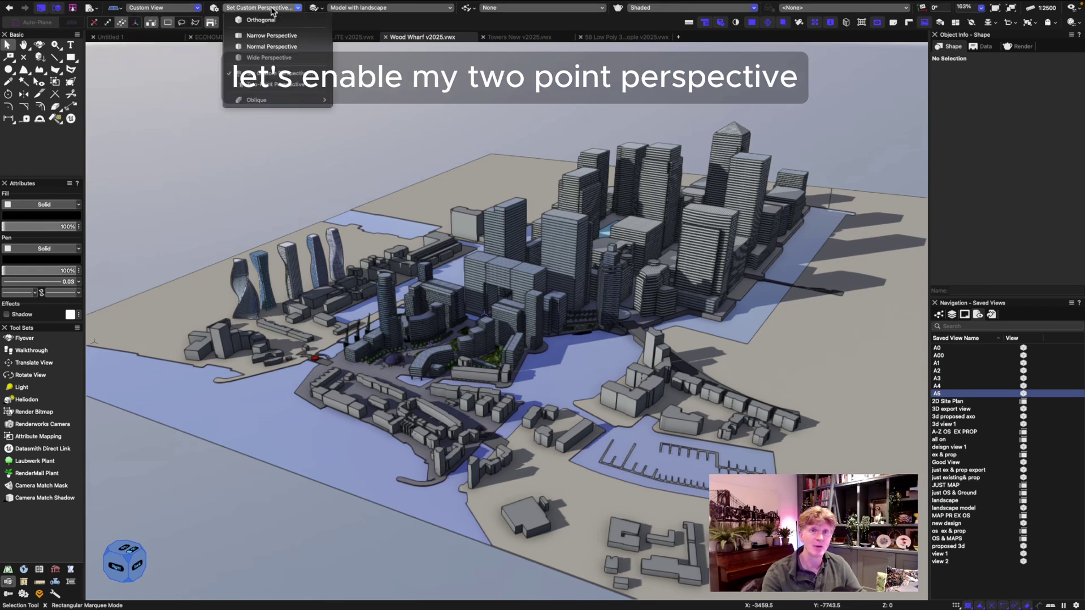
{"action": "left_click", "coordinate": [258, 84]}
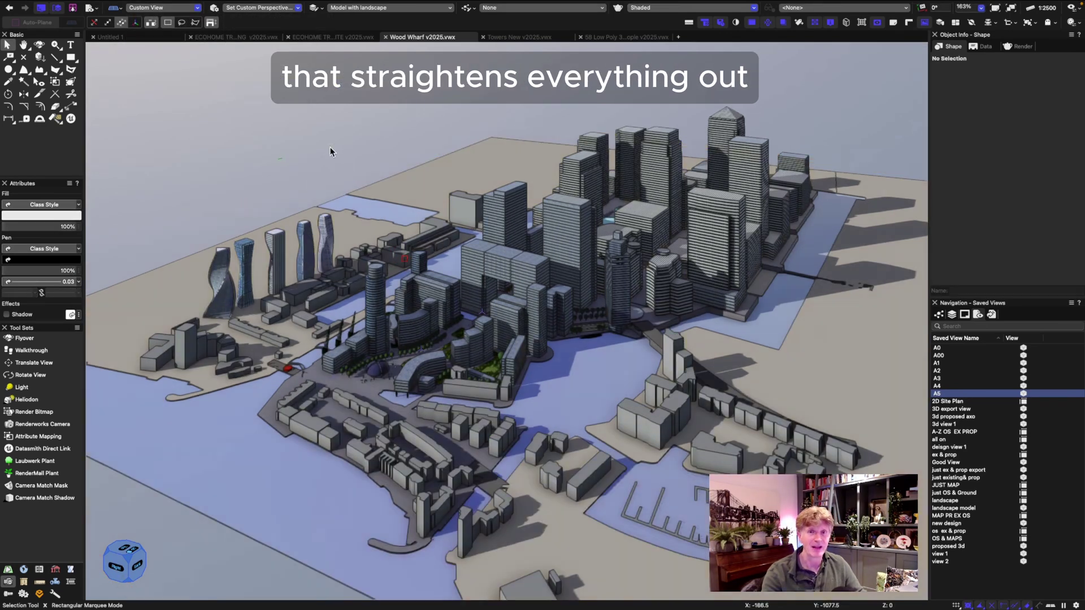
{"action": "left_click", "coordinate": [112, 5]}
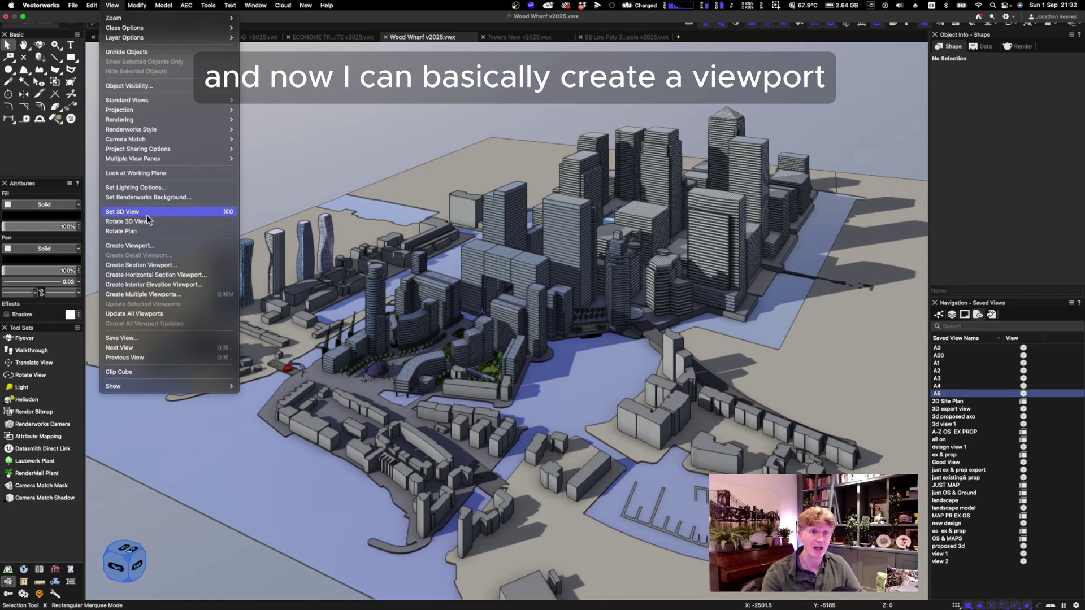
- Start a viewport from the current view, targeting a new sheet layer titled TWO POINT
{"action": "mouse_move", "coordinate": [138, 102]}
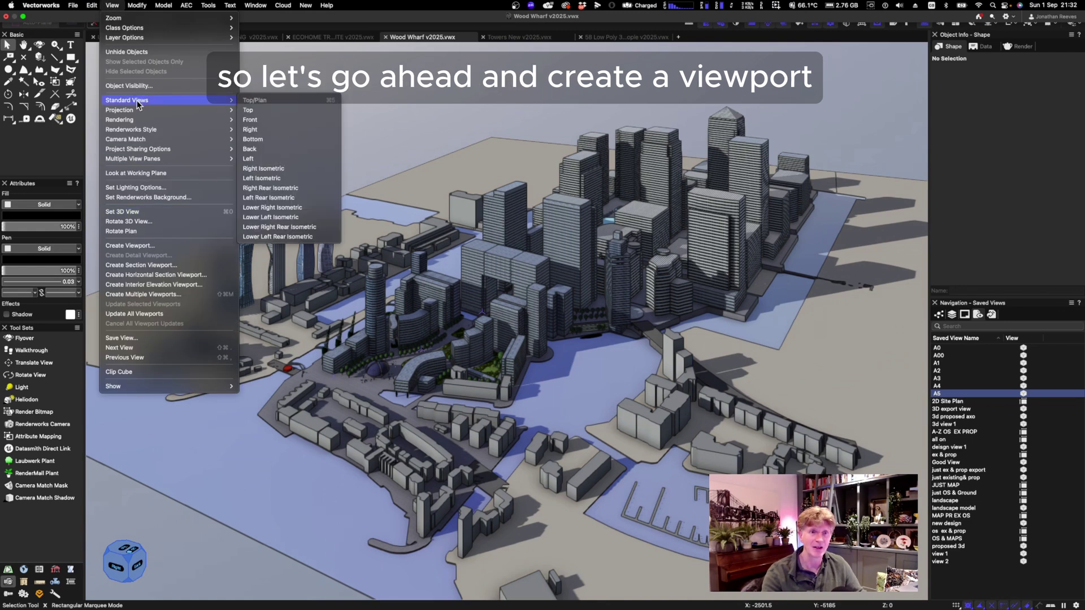
{"action": "left_click", "coordinate": [145, 245]}
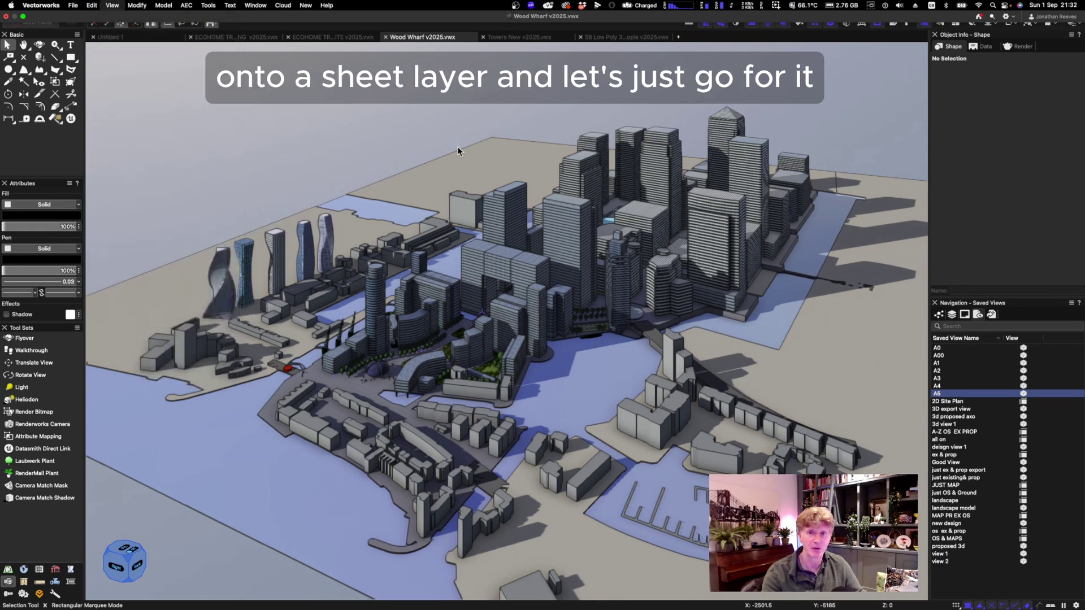
{"action": "left_click", "coordinate": [497, 147]}
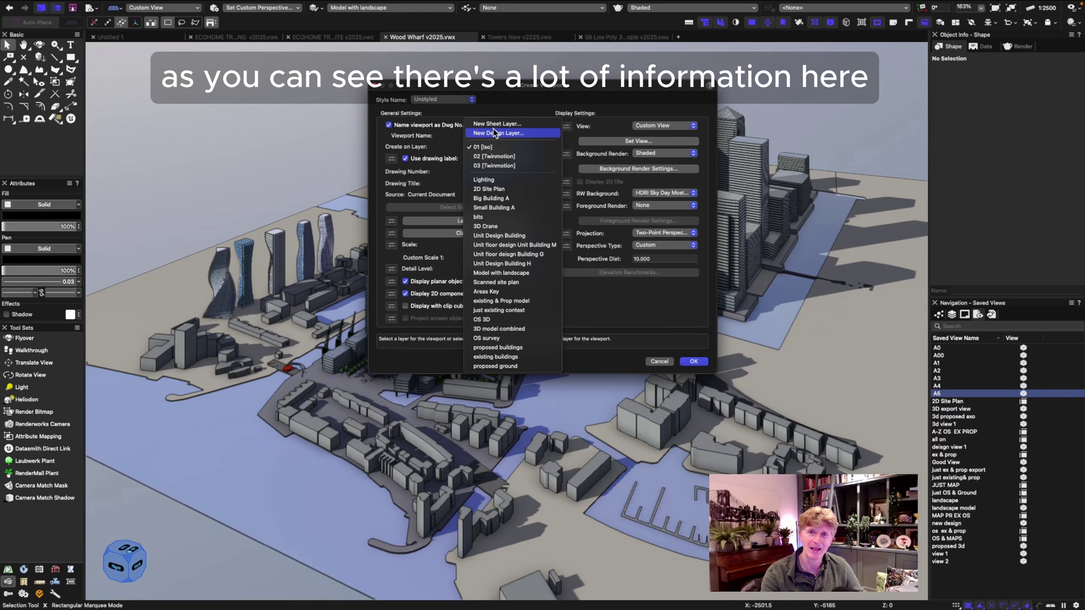
{"action": "left_click", "coordinate": [497, 123]}
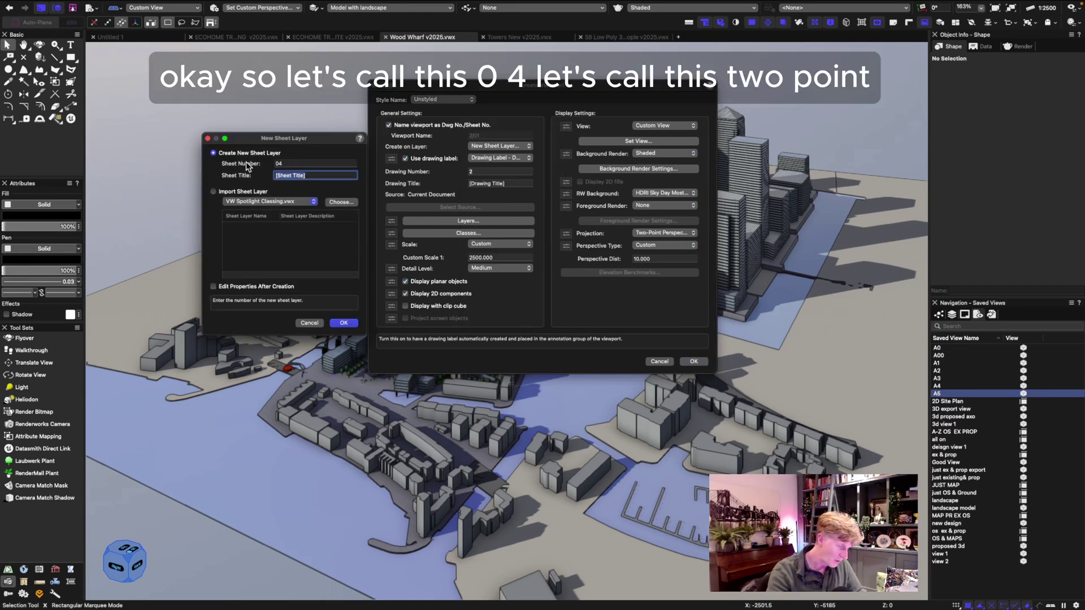
{"action": "type", "text": "TWO PO"}
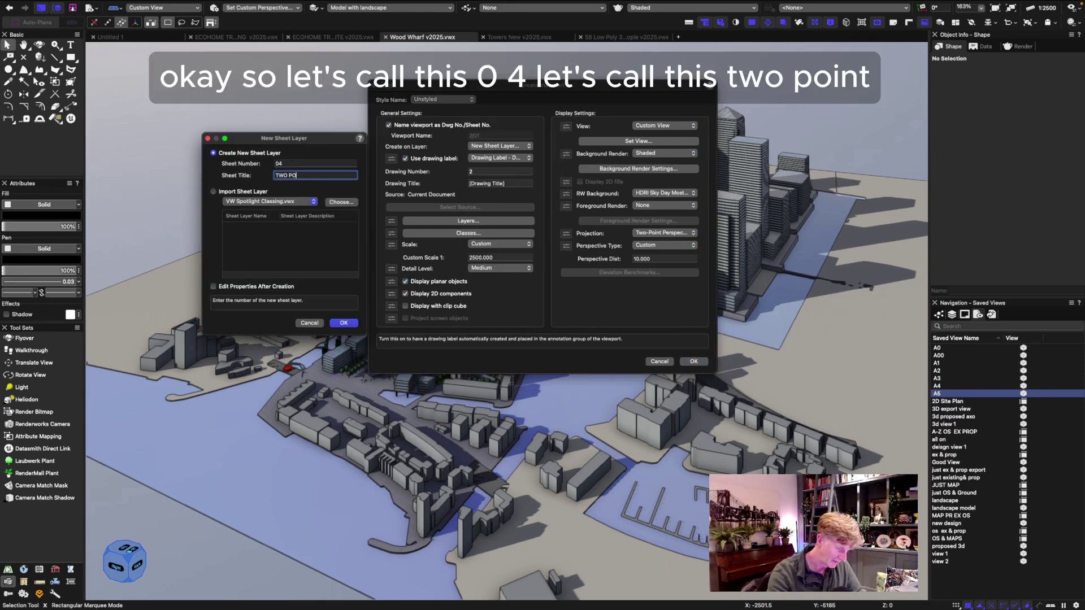
{"action": "type", "text": "INT"}
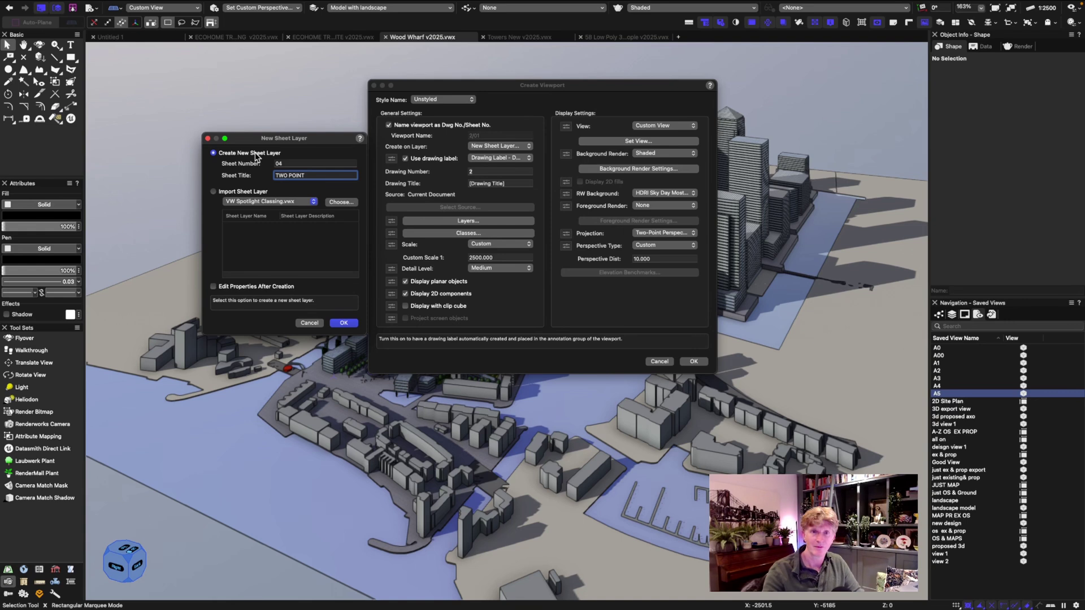
- Create sheet layer 04 TWO POINT with raster rendering DPI raised to 300
{"action": "left_click", "coordinate": [246, 287]}
{"action": "left_click", "coordinate": [355, 325]}
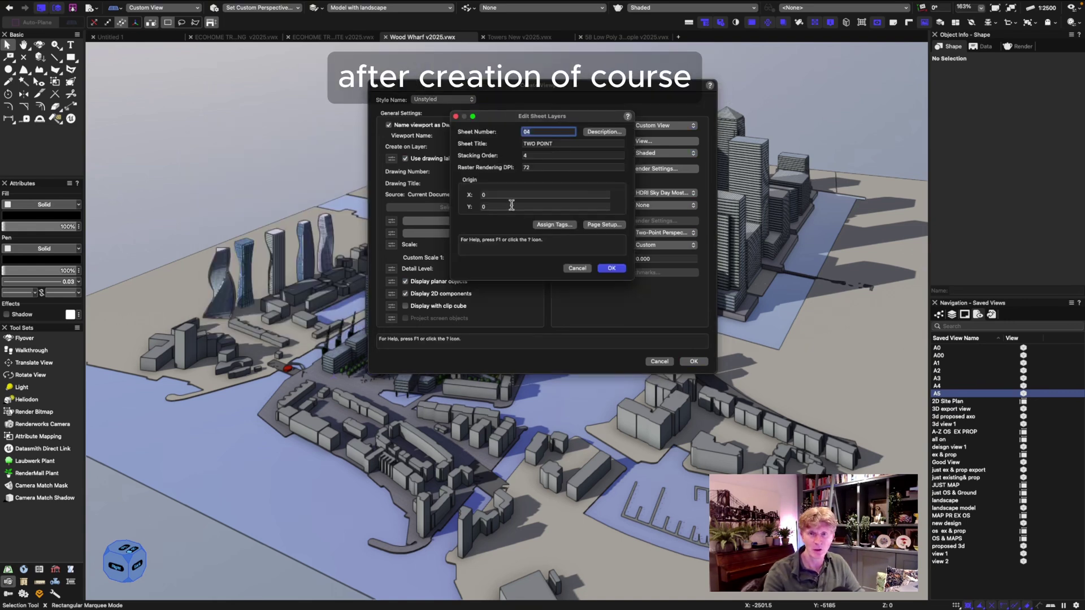
{"action": "left_click", "coordinate": [534, 169]}
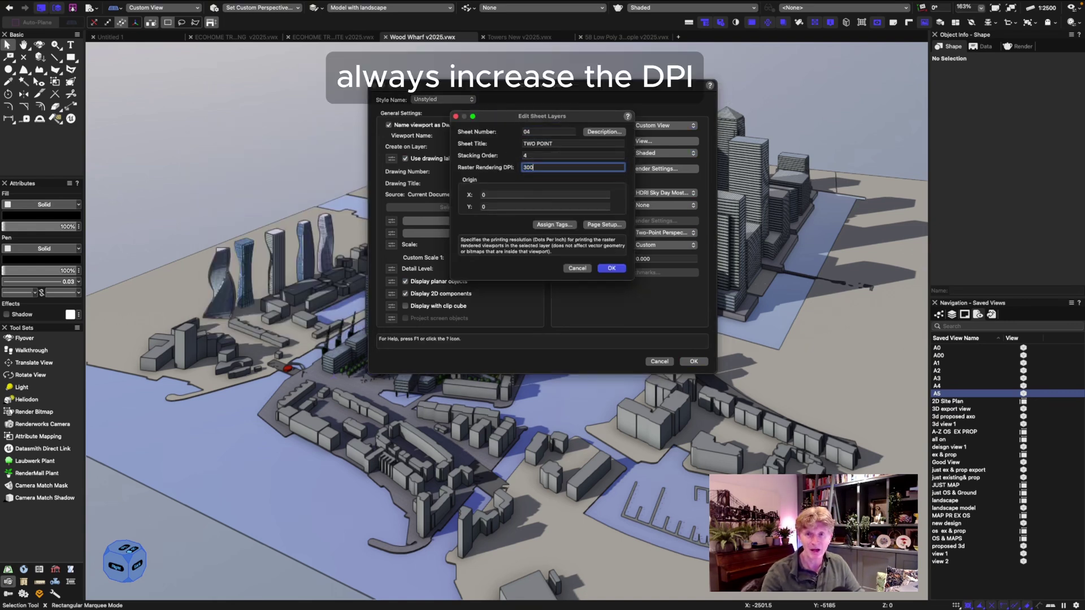
{"action": "key", "text": "Return"}
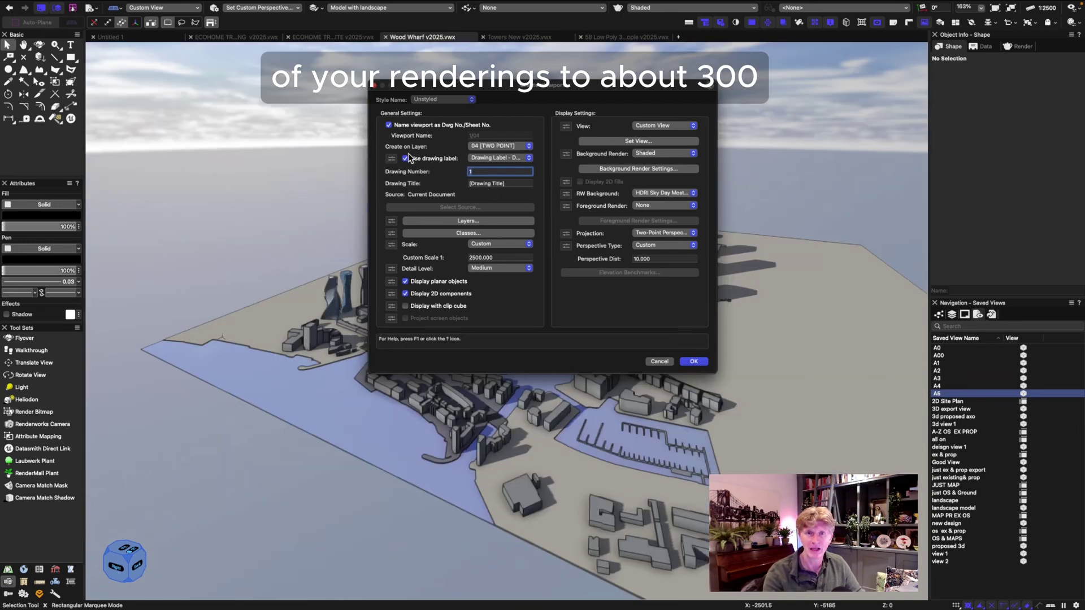
- Create the viewport on sheet 04 with Use drawing label unticked, then deselect it
{"action": "left_click", "coordinate": [407, 157]}
{"action": "left_click", "coordinate": [692, 363]}
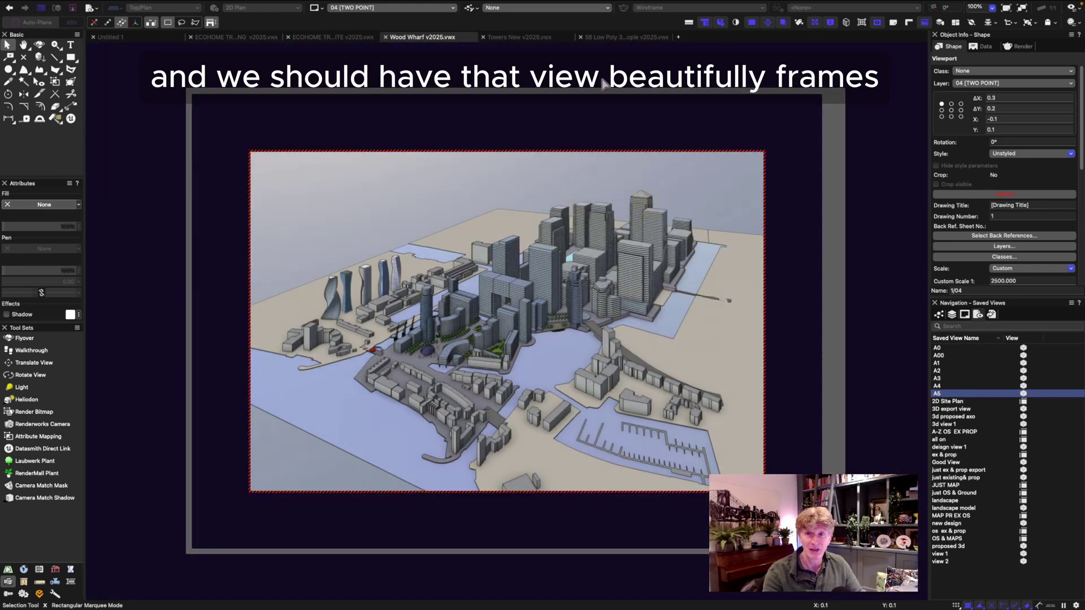
{"action": "left_click", "coordinate": [604, 83]}
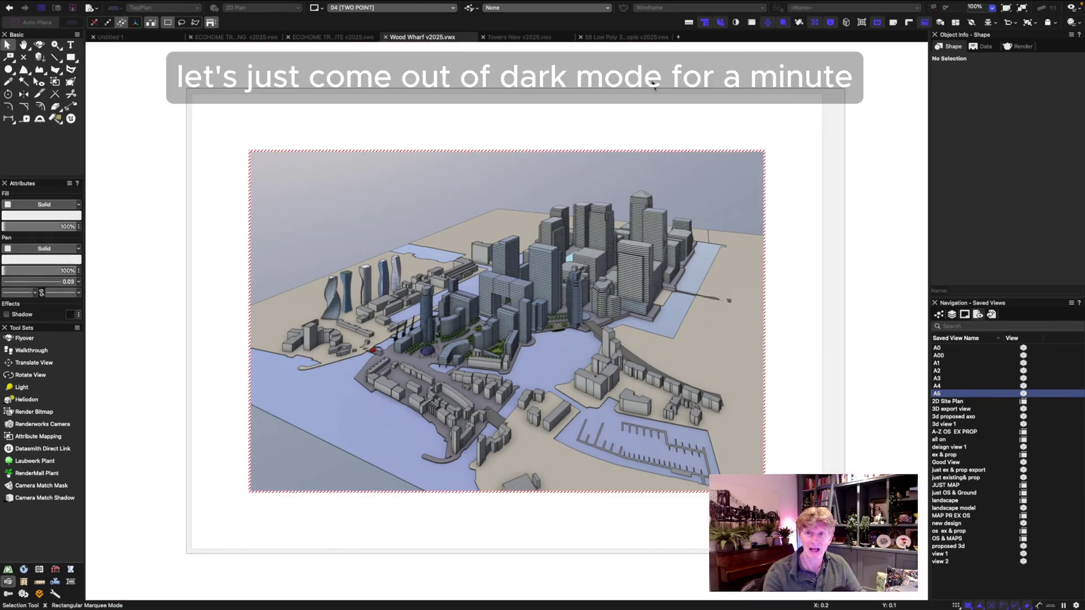
- Switch off dark background mode and inspect the viewport's properties
{"action": "left_click", "coordinate": [752, 22]}
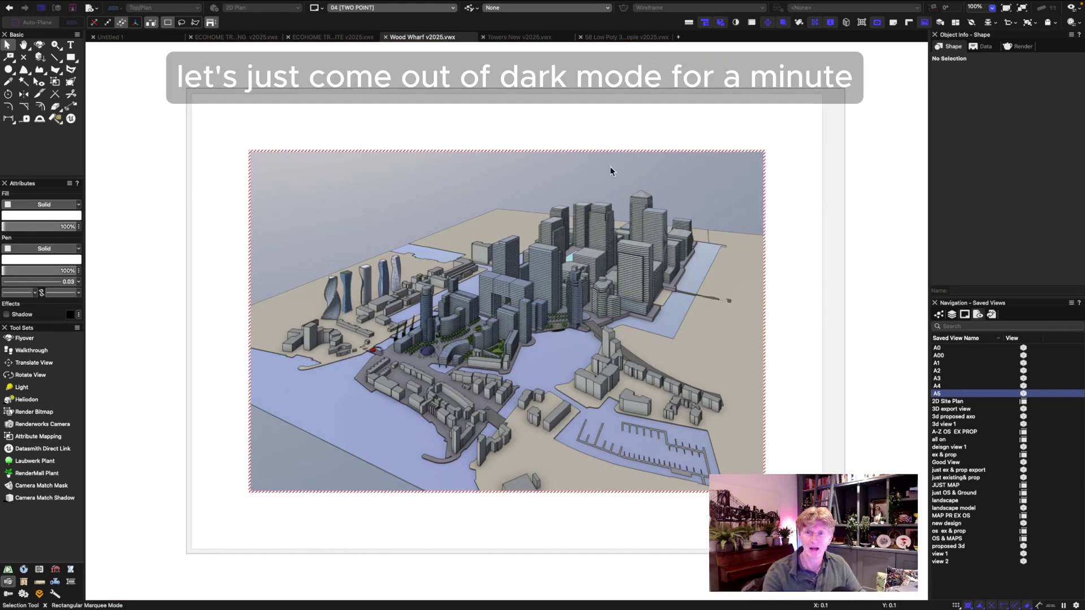
{"action": "left_click", "coordinate": [693, 214]}
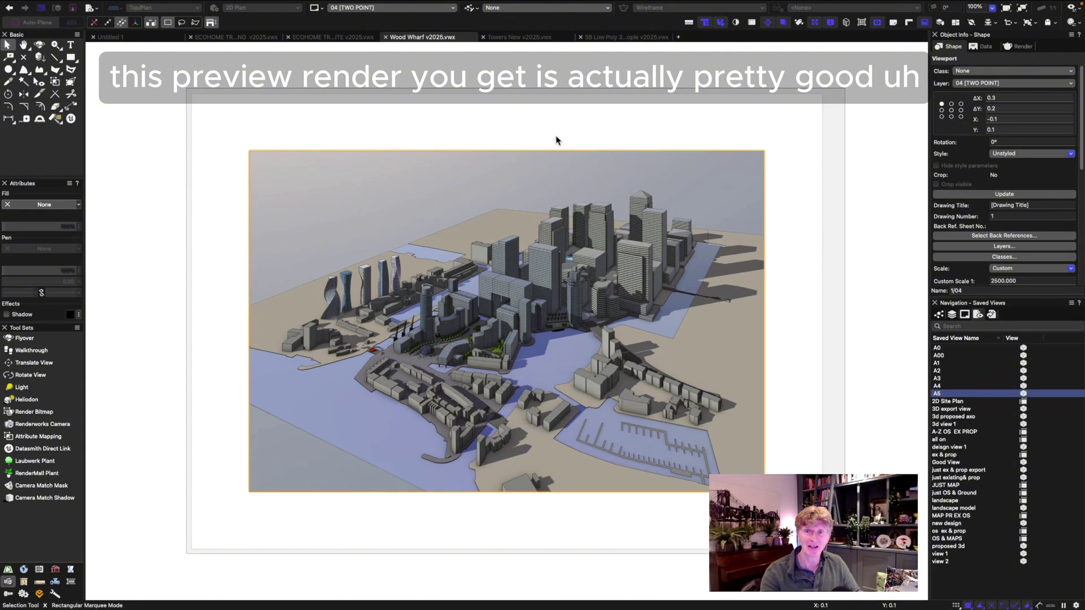
{"action": "left_click", "coordinate": [554, 133]}
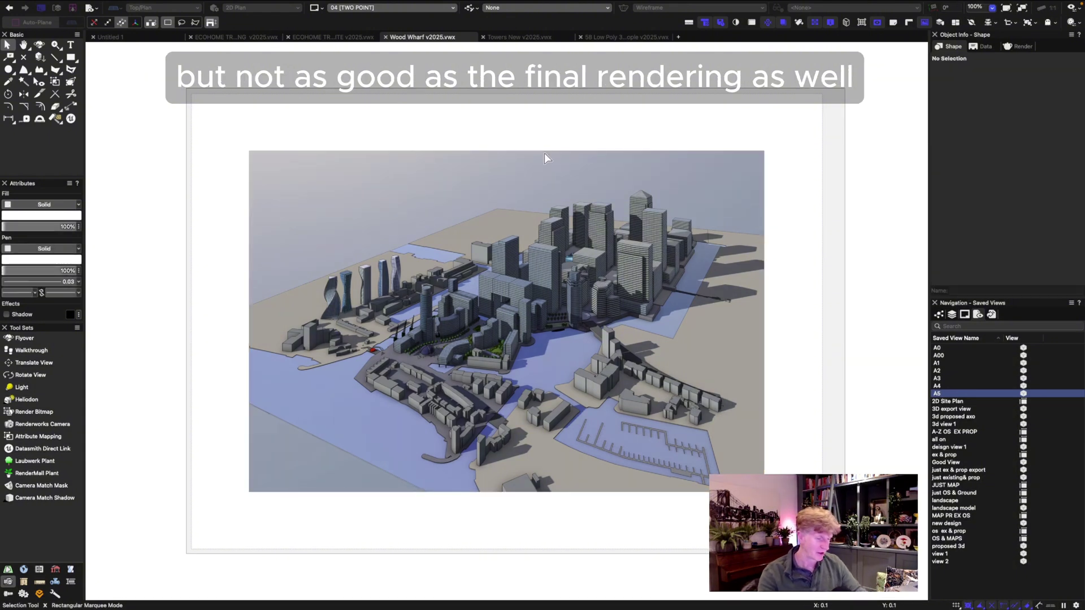
{"action": "scroll", "coordinate": [545, 154], "scroll_direction": "up", "scroll_amount": 3}
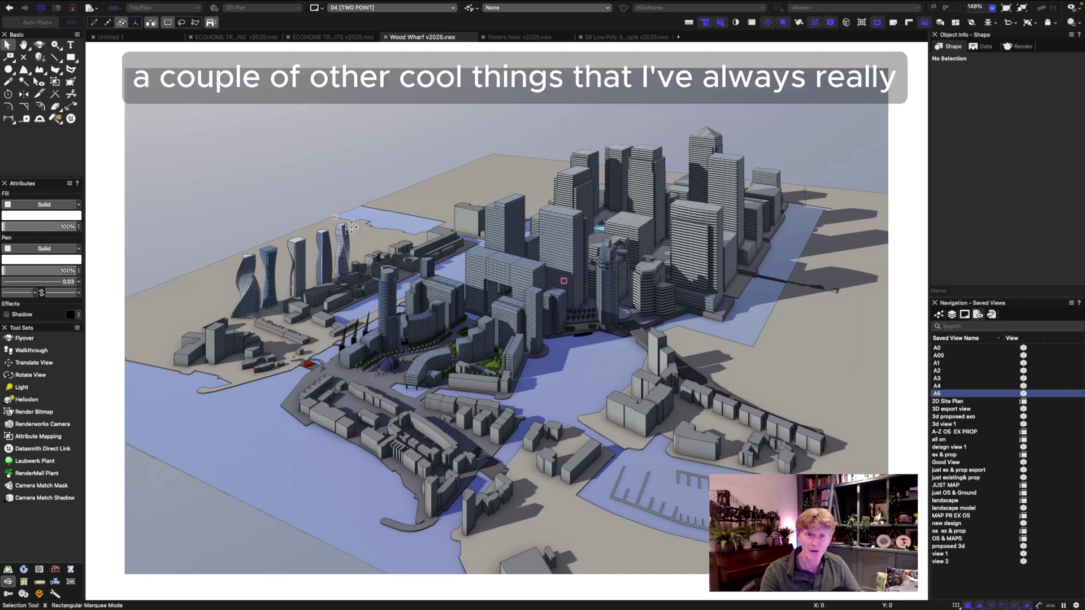
- Activate the Model with landscape design layer and fly round over the city
{"action": "left_click", "coordinate": [952, 315]}
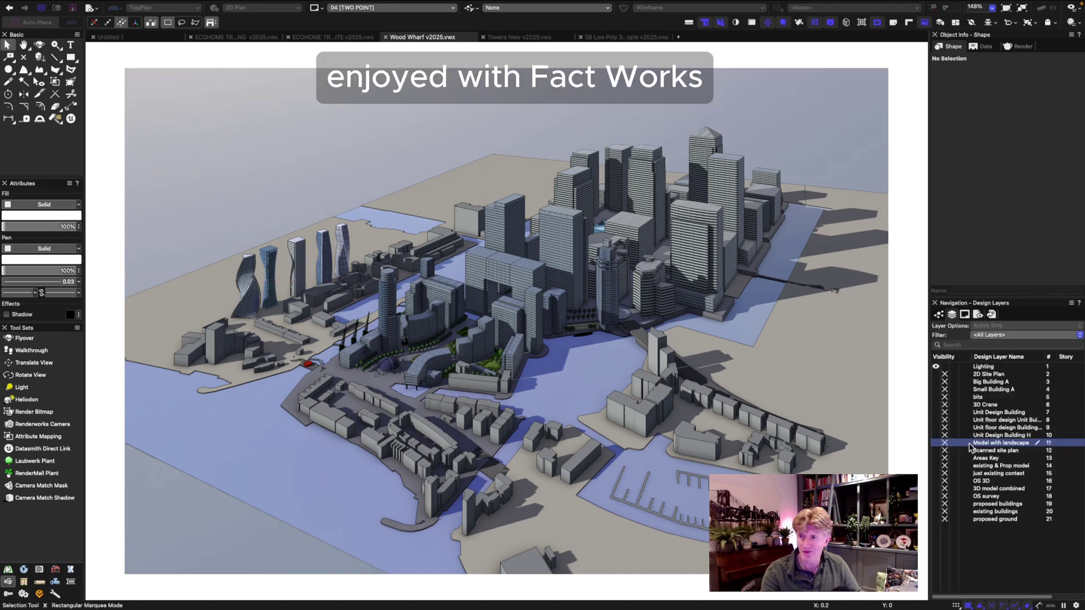
{"action": "left_click", "coordinate": [970, 446]}
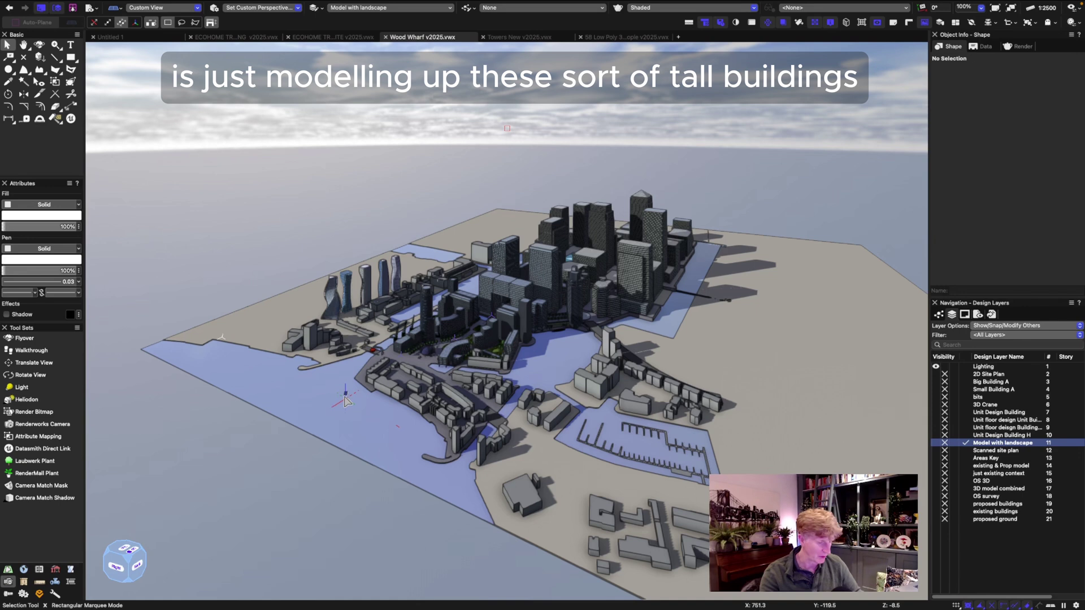
{"action": "key", "text": "shift+c"}
{"action": "left_click_drag", "start_coordinate": [333, 326], "coordinate": [434, 324]}
{"action": "key", "text": "c"}
- Zoom in and fly round for a close view of the twisted towers
{"action": "left_click", "coordinate": [446, 339]}
{"action": "left_click", "coordinate": [452, 374]}
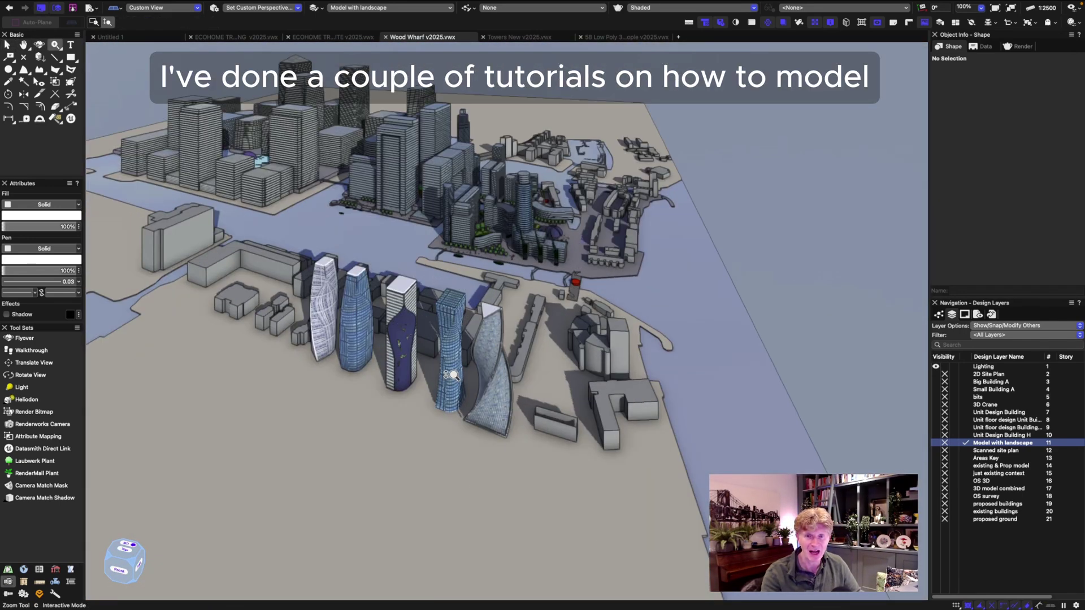
{"action": "left_click", "coordinate": [452, 375]}
{"action": "left_click", "coordinate": [452, 375]}
{"action": "left_click", "coordinate": [542, 371], "text": "alt"}
{"action": "key", "text": "shift+c"}
{"action": "mouse_move", "coordinate": [571, 403]}
{"action": "left_mouse_down"}
{"action": "mouse_move", "coordinate": [581, 389]}
{"action": "mouse_move", "coordinate": [572, 386]}
{"action": "left_mouse_up"}
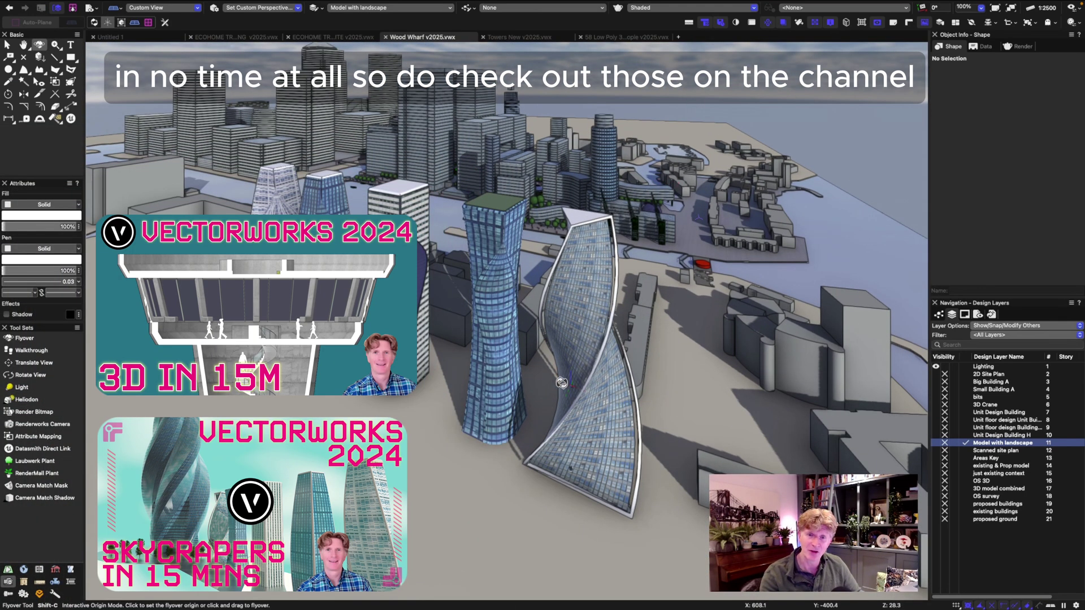
{"action": "left_click_drag", "start_coordinate": [473, 312], "coordinate": [430, 331]}
- Browse sheets 02 Twinmotion and 03 Twinmotion, zooming into sheet 03's night render
{"action": "key", "text": "x"}
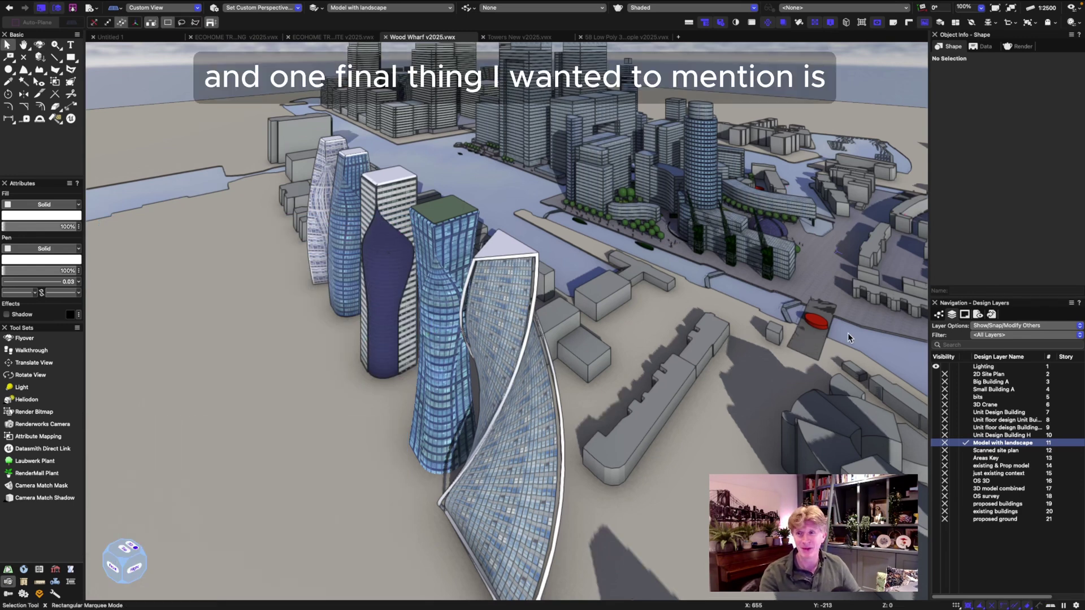
{"action": "left_click", "coordinate": [992, 315]}
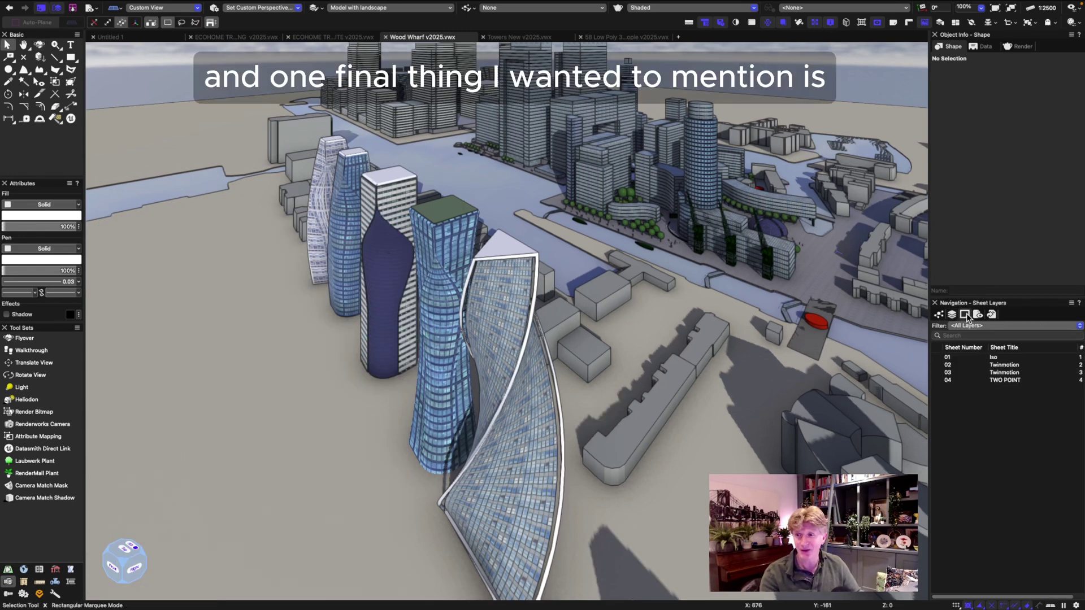
{"action": "double_click", "coordinate": [993, 366]}
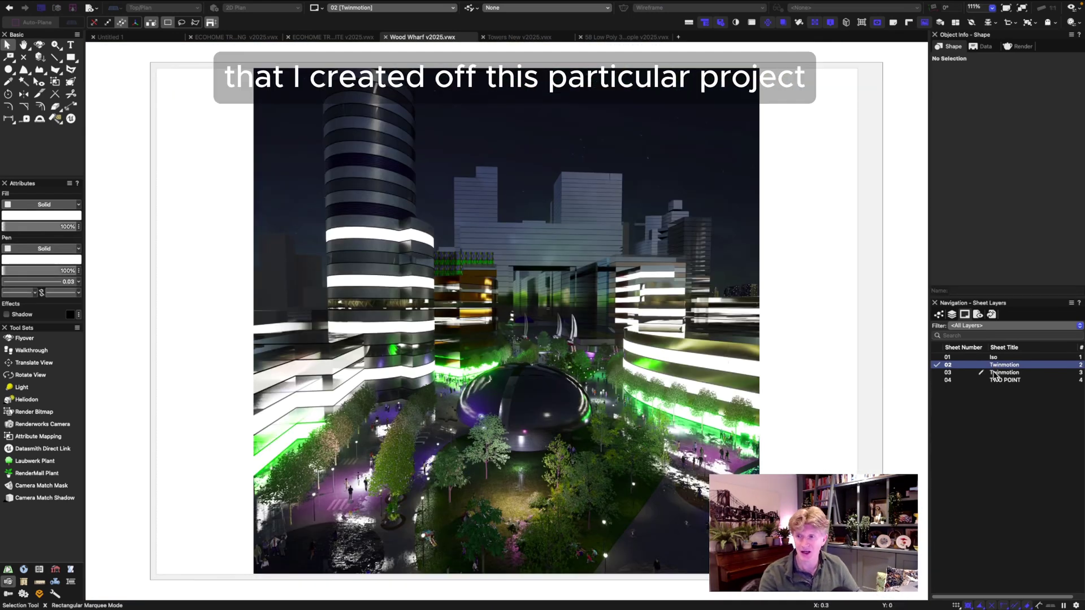
{"action": "double_click", "coordinate": [994, 373]}
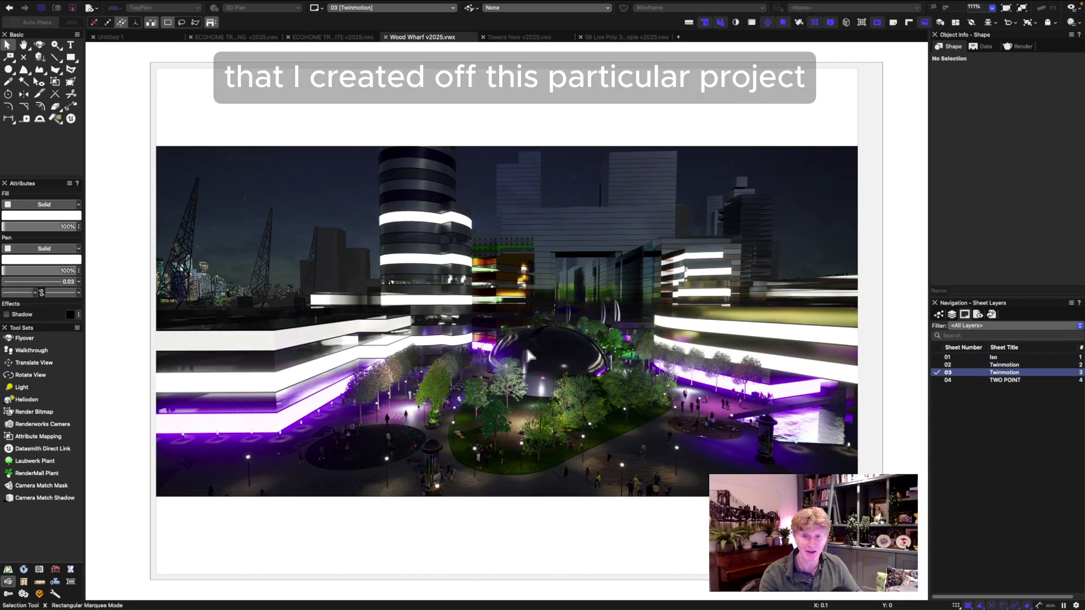
{"action": "scroll", "coordinate": [530, 355], "scroll_direction": "up", "scroll_amount": 3}
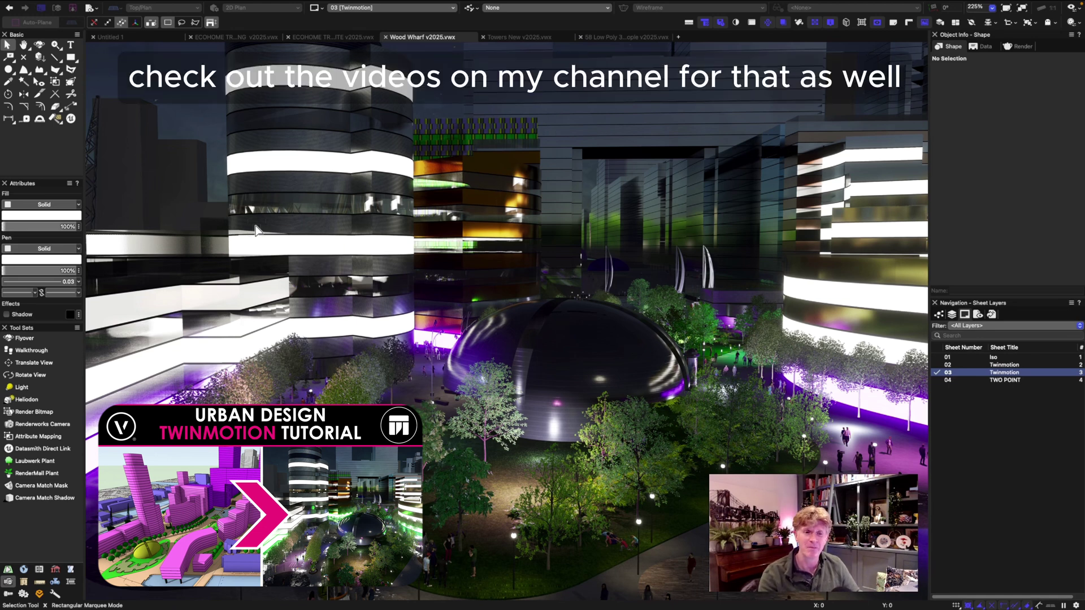
- View sheet 04 TWO POINT in full, then activate Model with landscape in Two-Point Perspective
{"action": "double_click", "coordinate": [990, 380]}
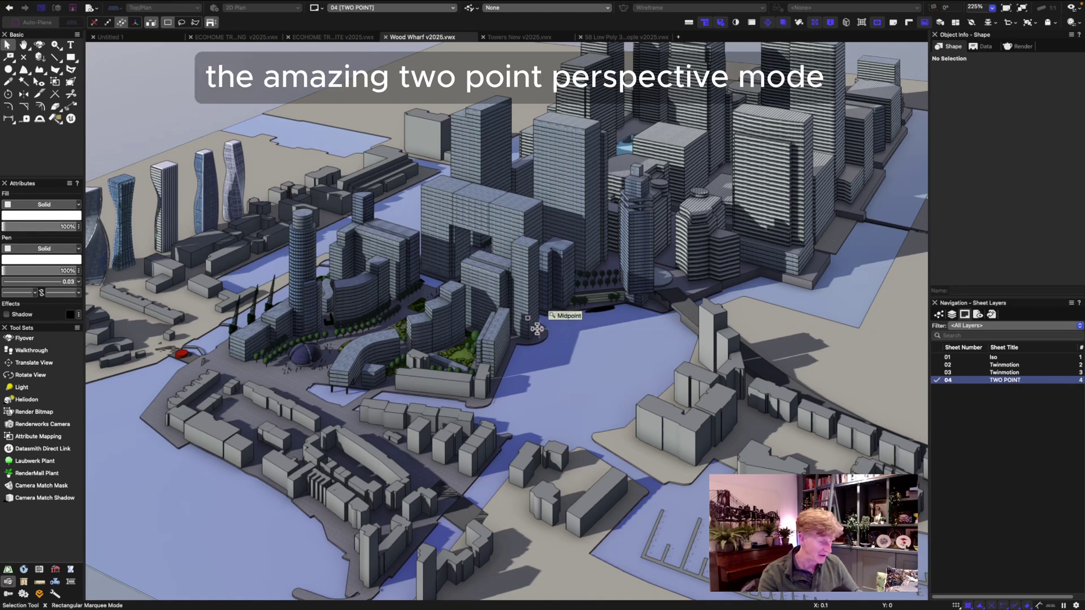
{"action": "key", "text": "super+6"}
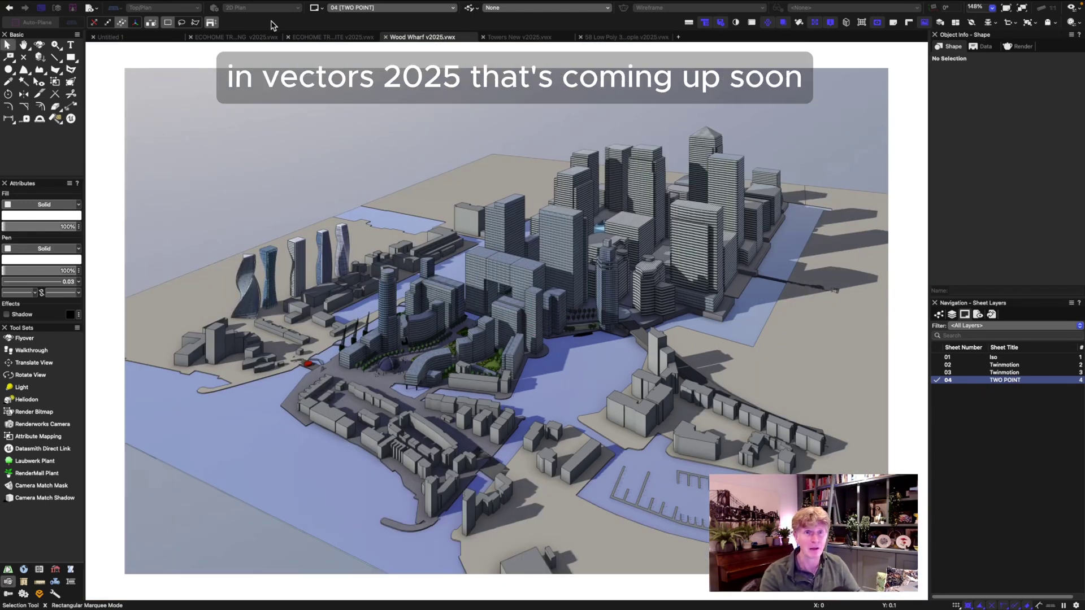
{"action": "left_click", "coordinate": [954, 315]}
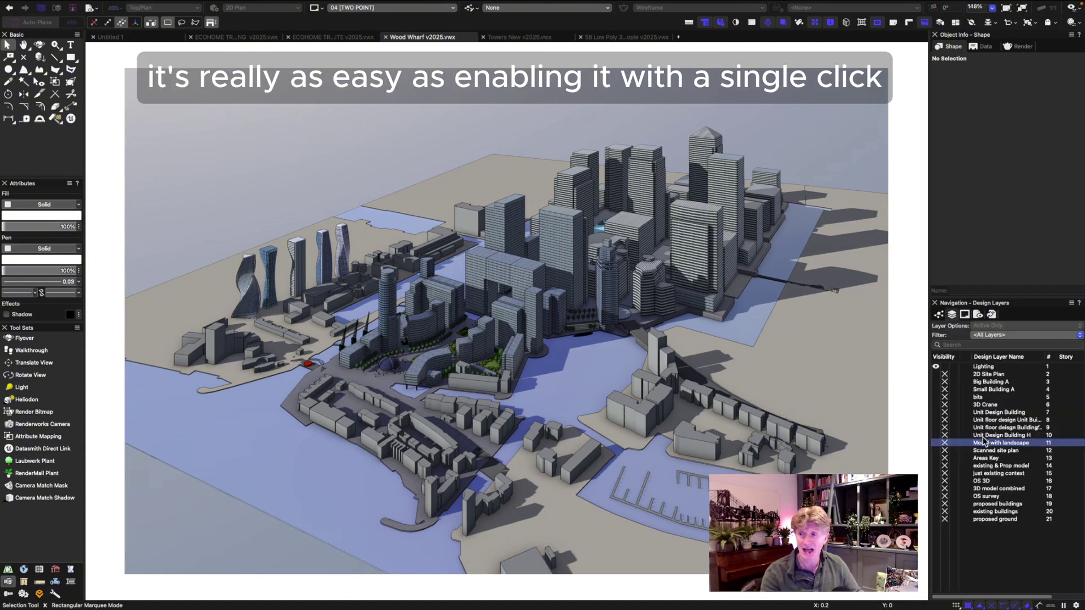
{"action": "left_click", "coordinate": [966, 444]}
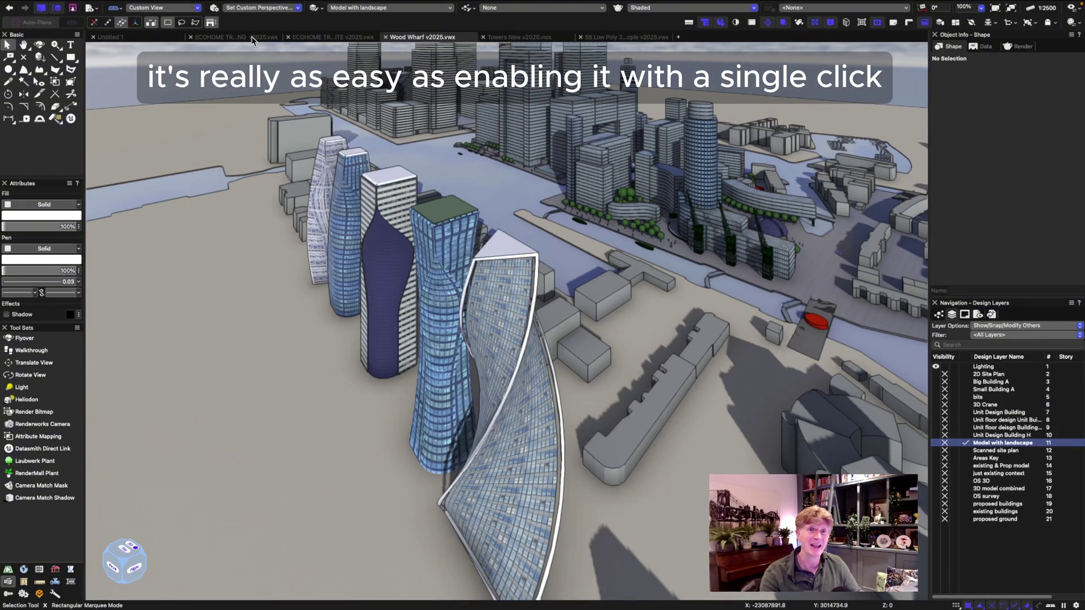
{"action": "left_click", "coordinate": [252, 8]}
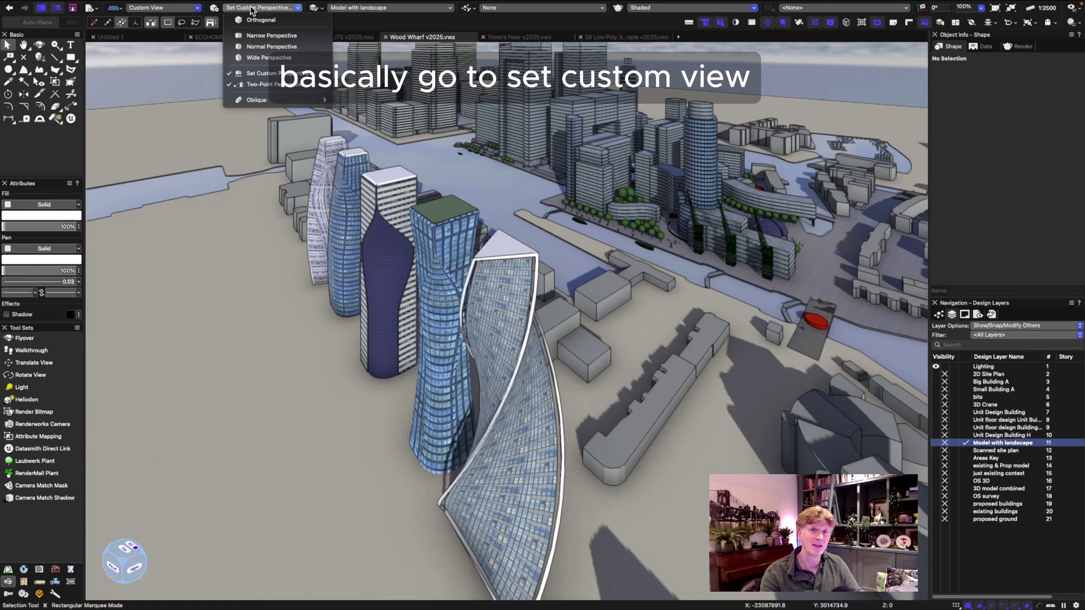
{"action": "left_click", "coordinate": [252, 84]}
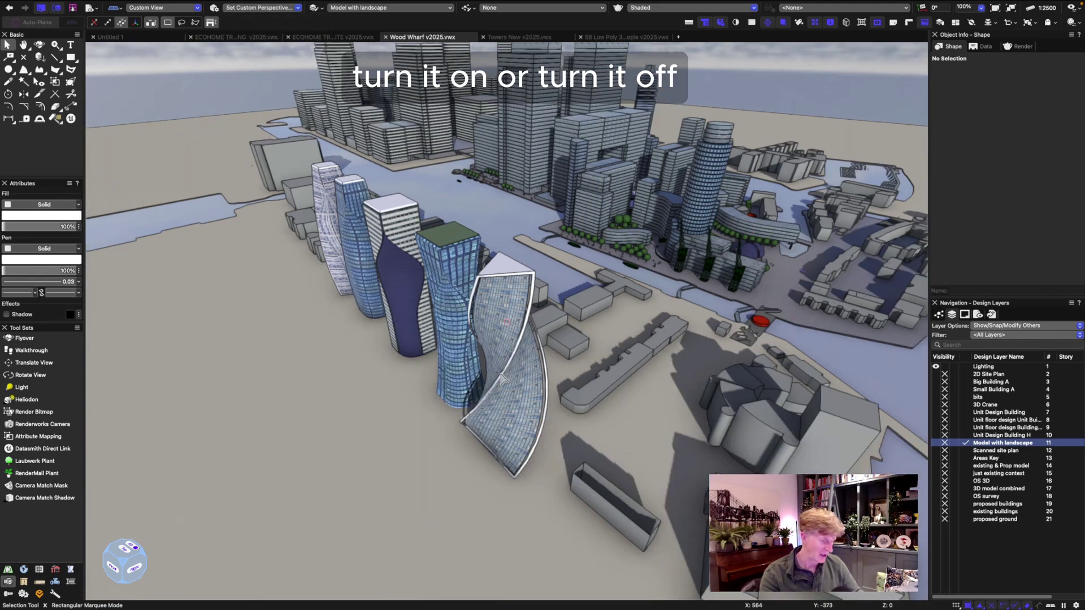
- Fly across and swing the view round over the city
{"action": "left_click_drag", "start_coordinate": [569, 368], "coordinate": [492, 271]}
{"action": "key", "text": "h"}
{"action": "key", "text": "shift+c"}
{"action": "left_click_drag", "start_coordinate": [682, 302], "coordinate": [282, 193]}
{"action": "key", "text": "h"}
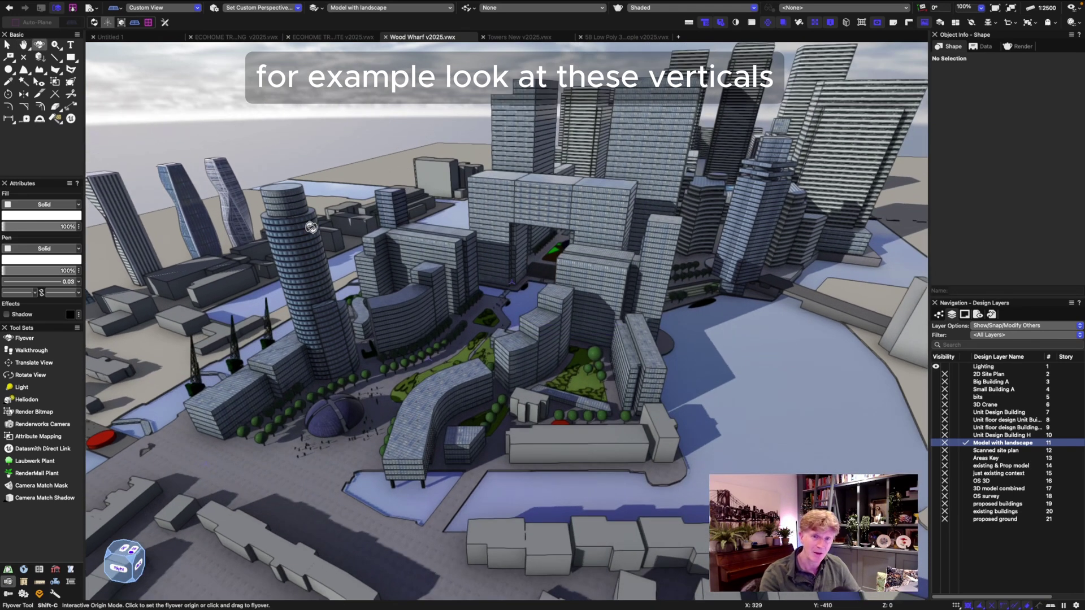
- Reapply Two-Point Perspective and fly down to street level by the dome
{"action": "left_click", "coordinate": [298, 8]}
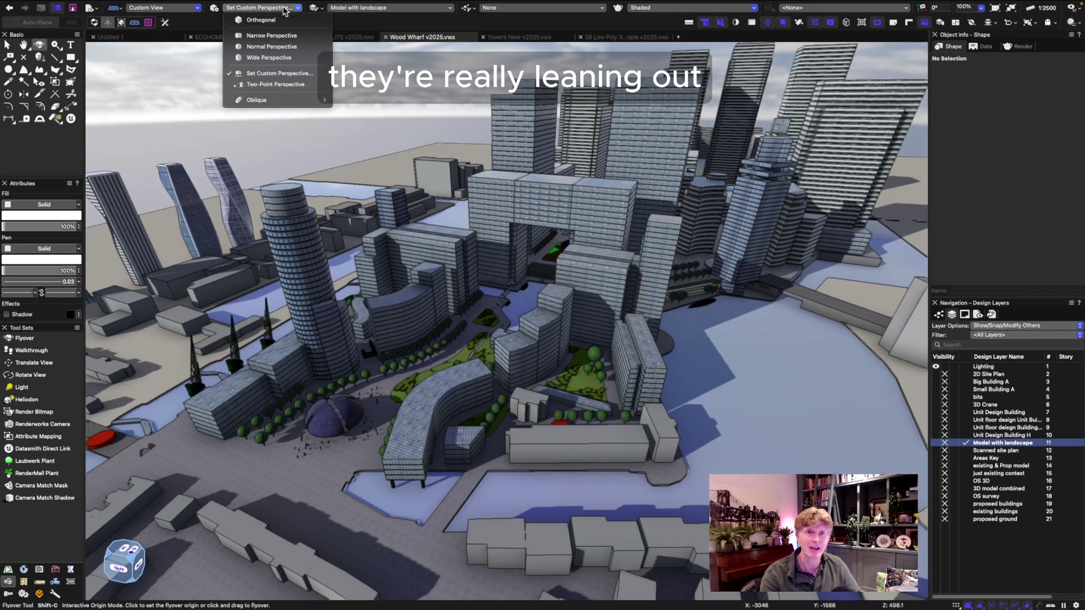
{"action": "left_click", "coordinate": [271, 85]}
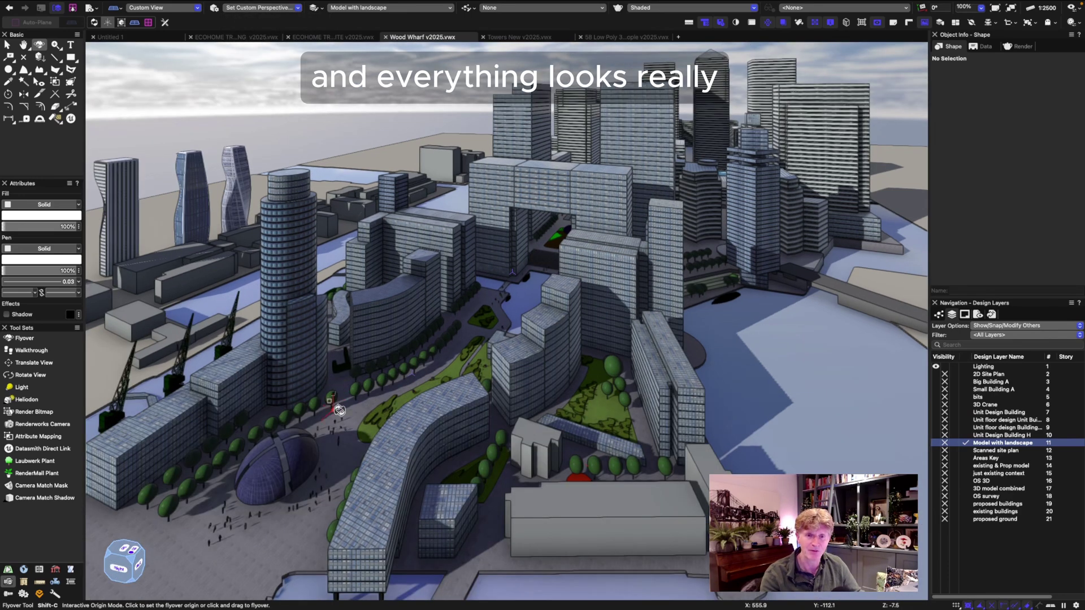
{"action": "left_click_drag", "start_coordinate": [339, 410], "coordinate": [546, 345]}
{"action": "left_click_drag", "start_coordinate": [489, 315], "coordinate": [537, 321]}
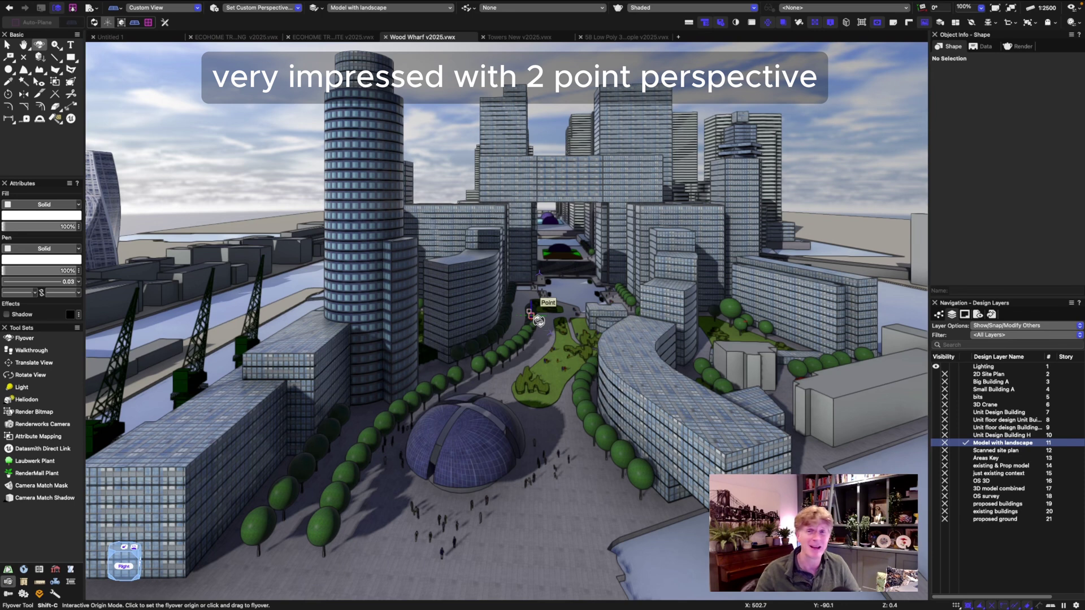